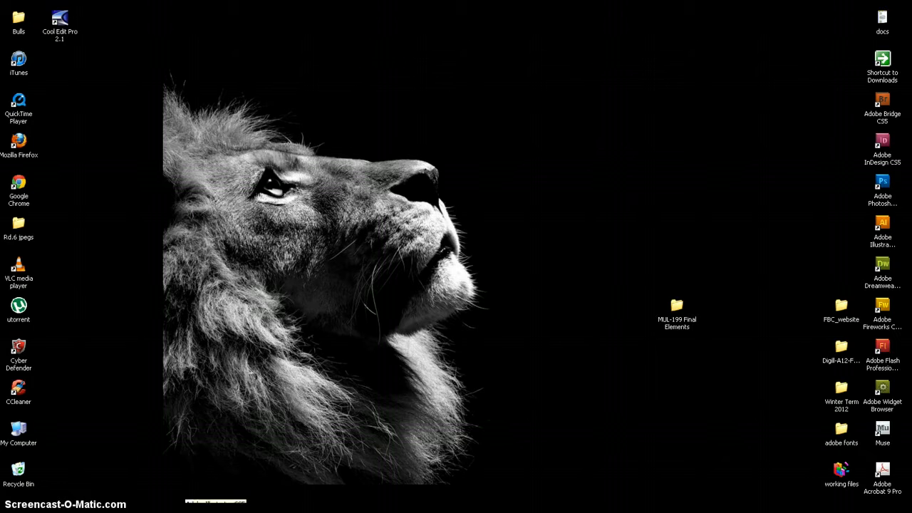
Switch to Adobe Illustrator and start a new document named SOLO.
left_click(187, 509)
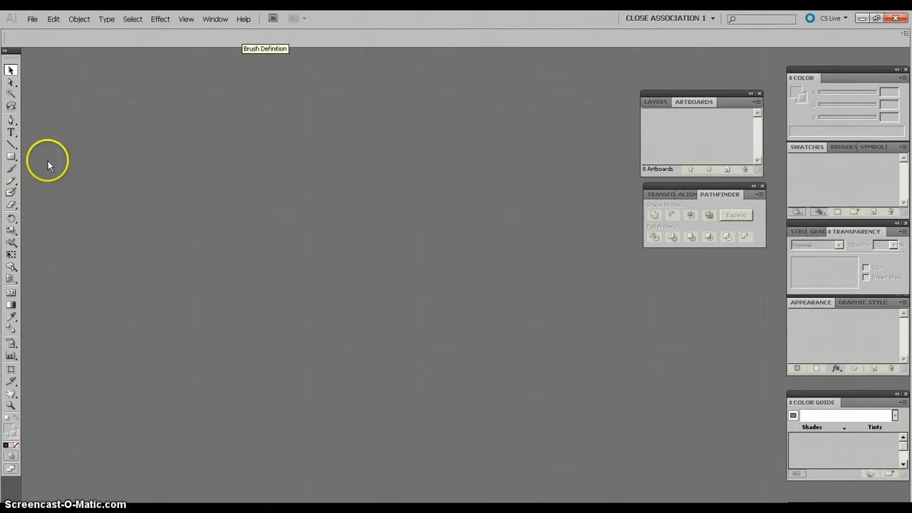
left_click(32, 20)
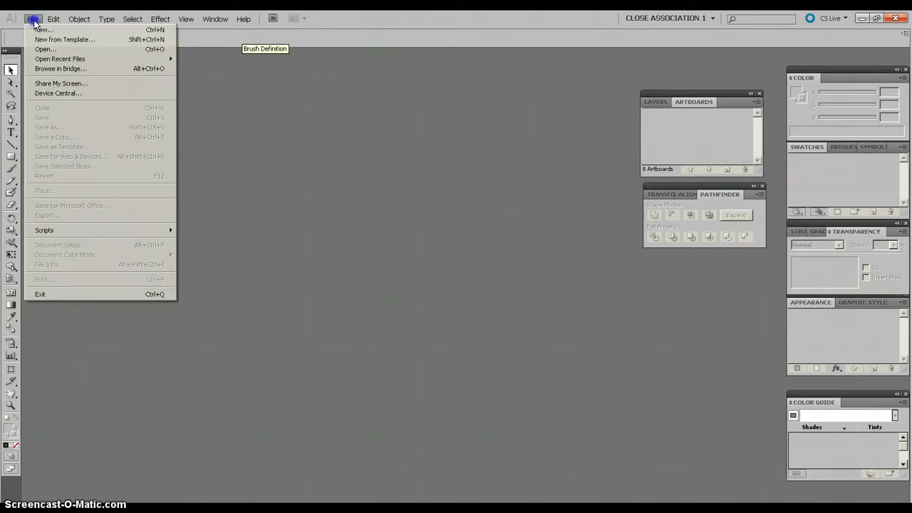
left_click(40, 30)
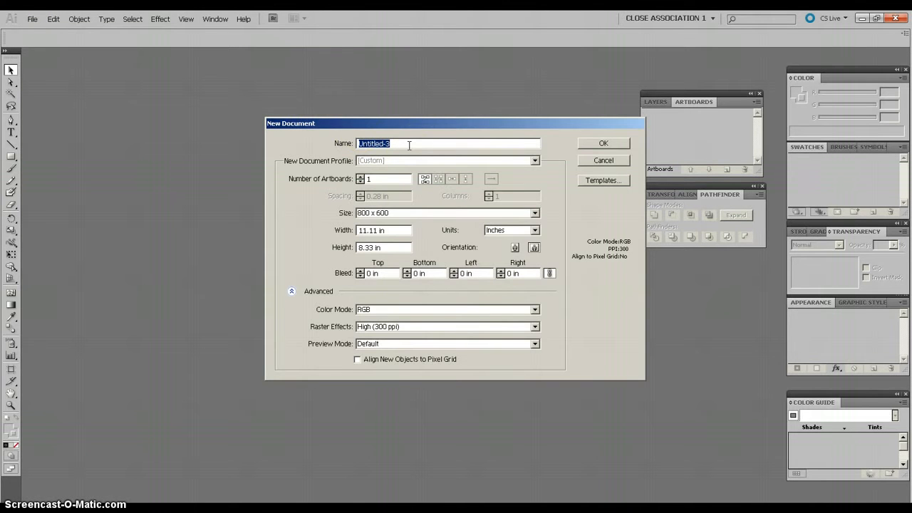
type("SOLO")
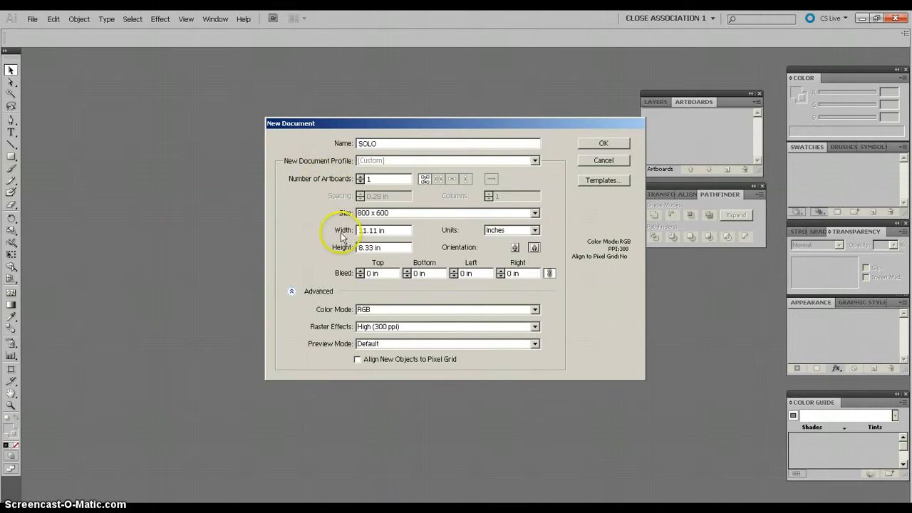
left_click(292, 294)
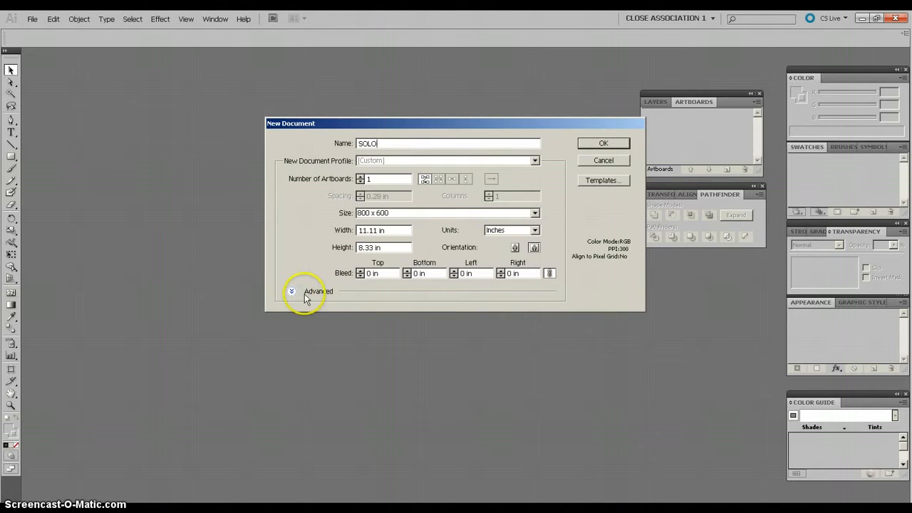
left_click(291, 292)
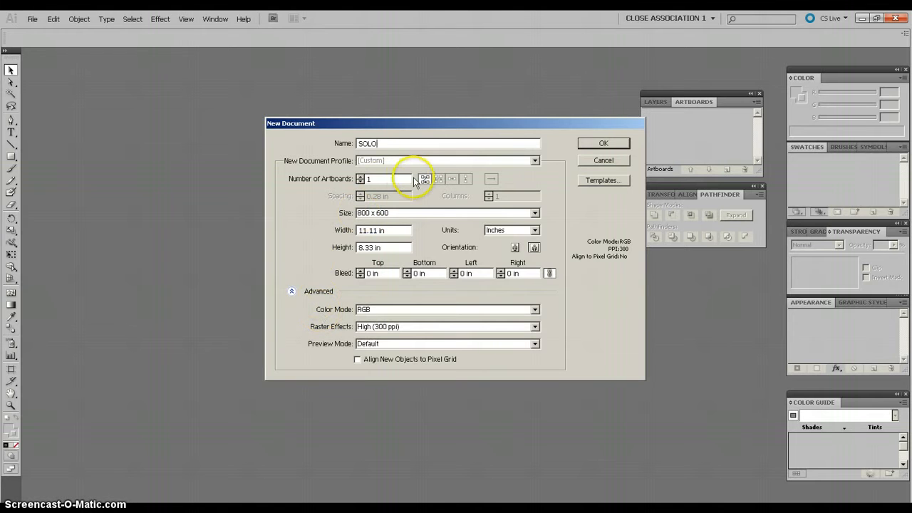
Set the new document's profile to Basic RGB and its units to inches.
left_click(534, 162)
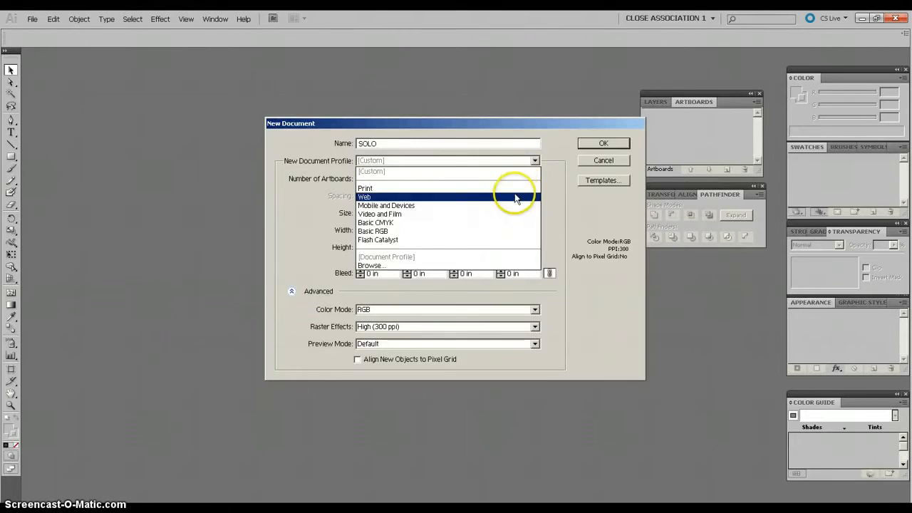
left_click(469, 233)
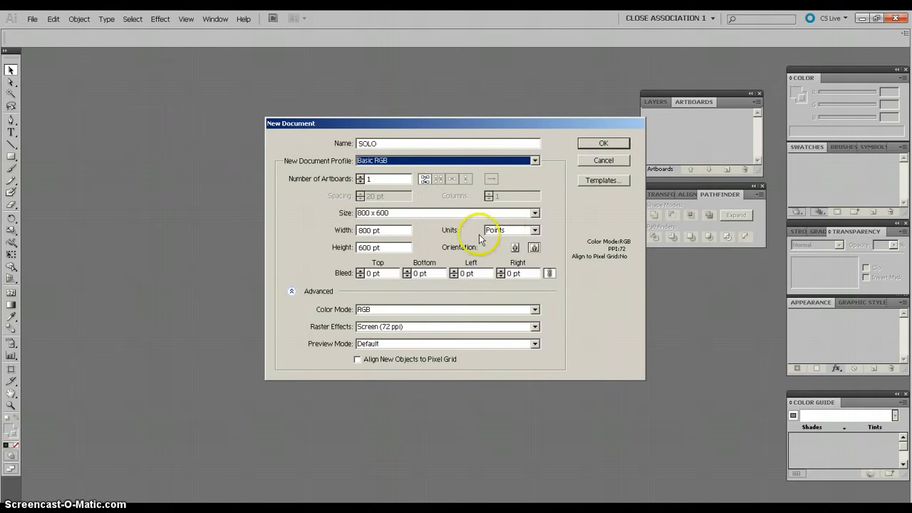
left_click(534, 230)
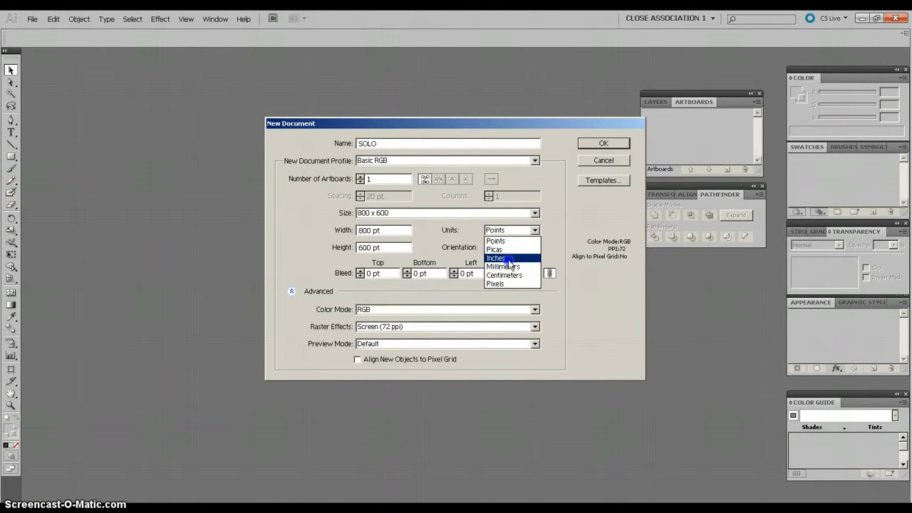
left_click(510, 258)
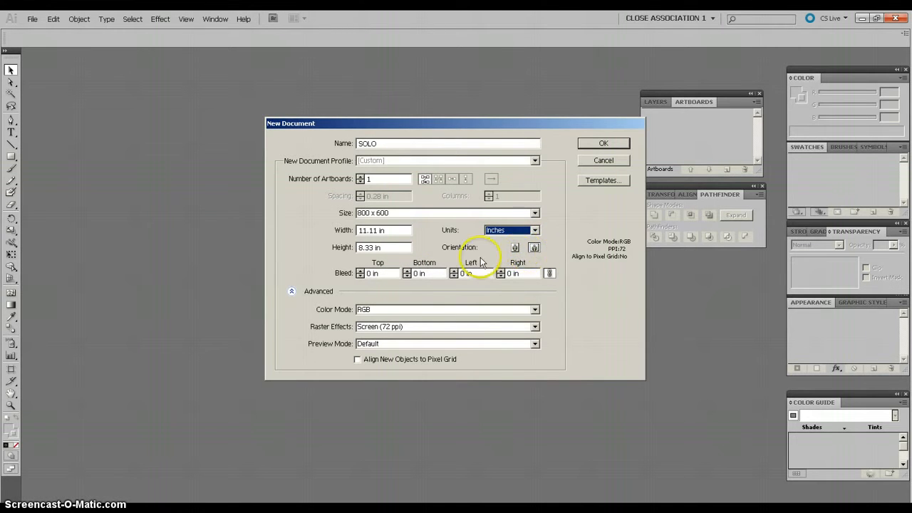
Create the document with 2 artboards and raster effects at High (300 ppi).
left_click(361, 178)
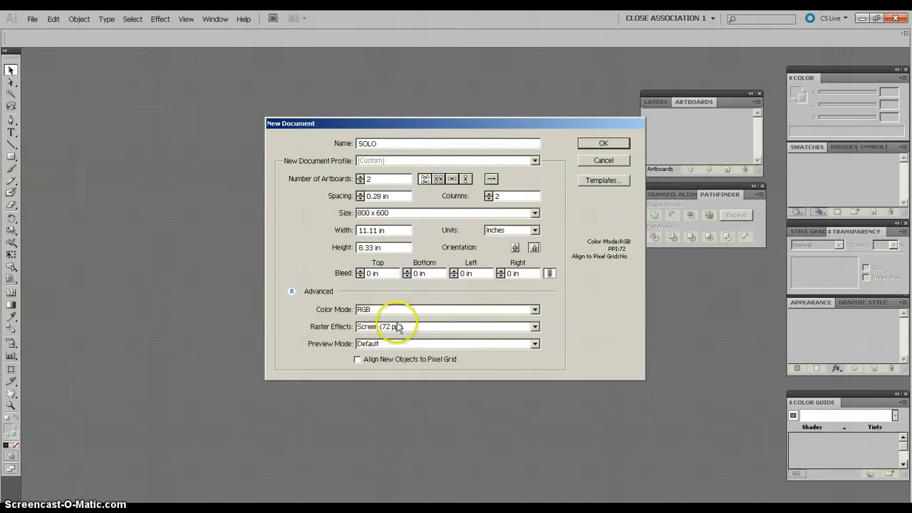
left_click(536, 326)
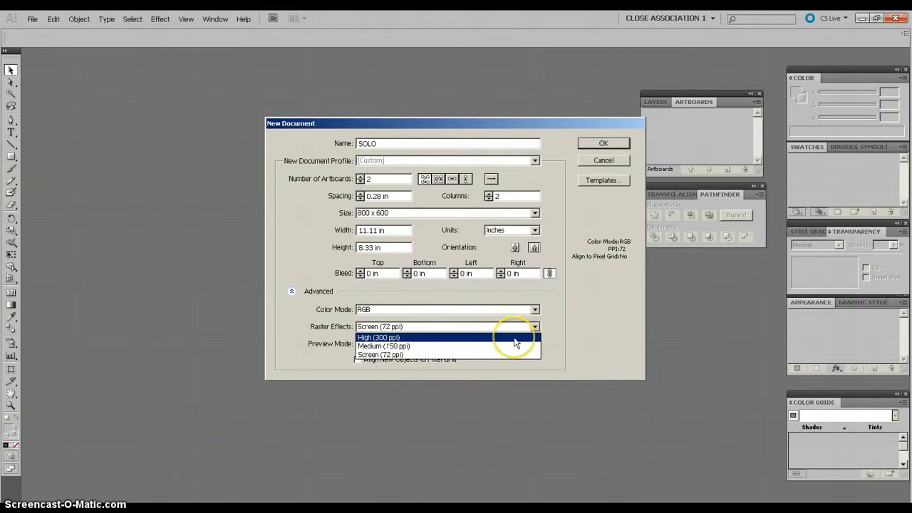
left_click(376, 338)
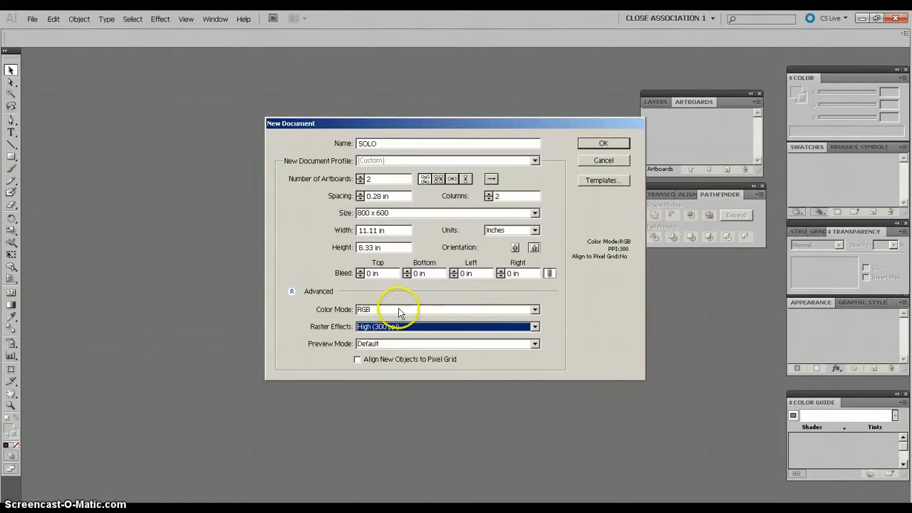
left_click(602, 145)
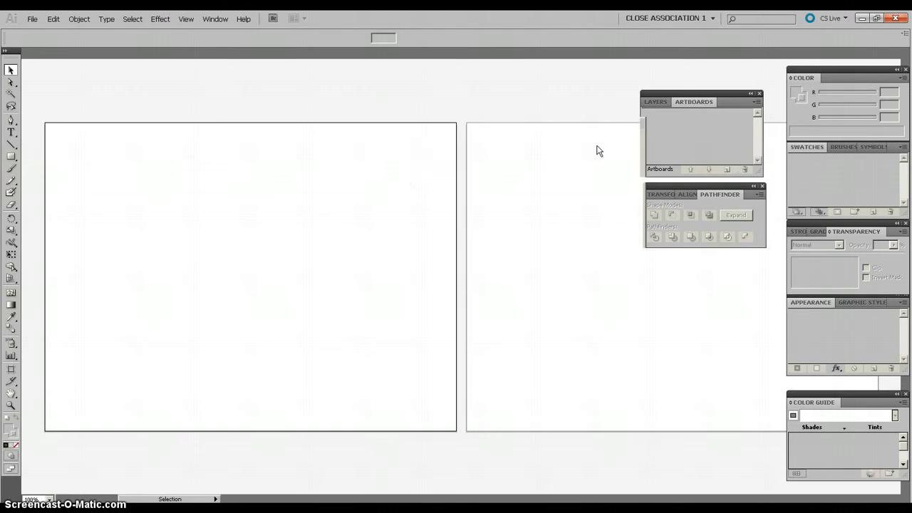
Show the rulers in the SOLO document and make the first artboard active.
key("ctrl+minus")
left_click(541, 194)
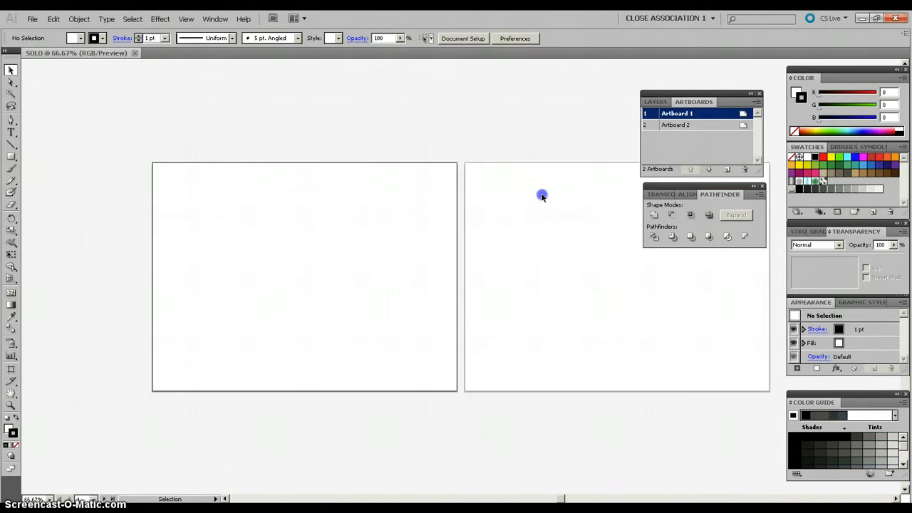
left_click(418, 198)
left_click(484, 193)
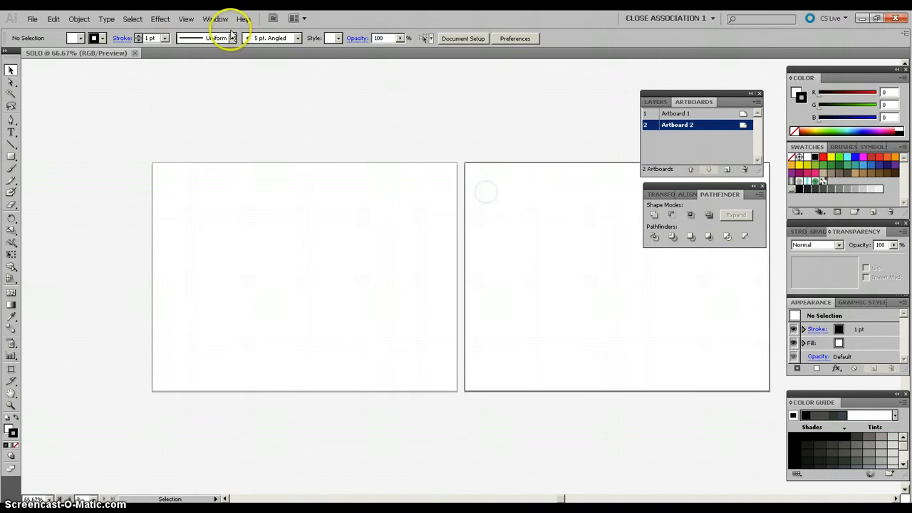
left_click(211, 20)
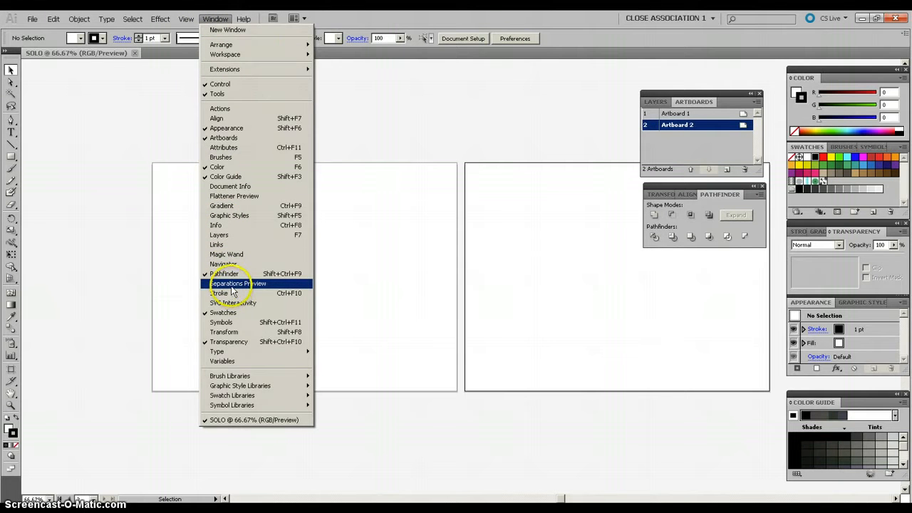
mouse_move(186, 20)
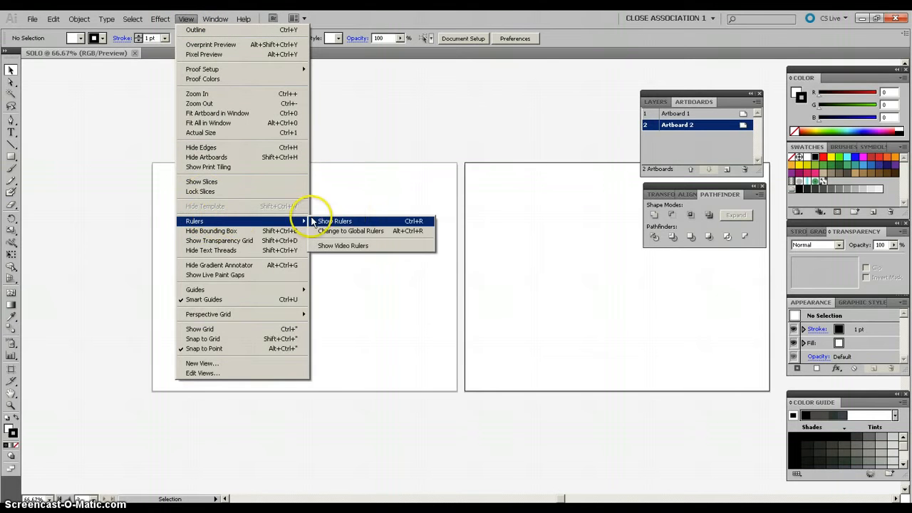
left_click(343, 221)
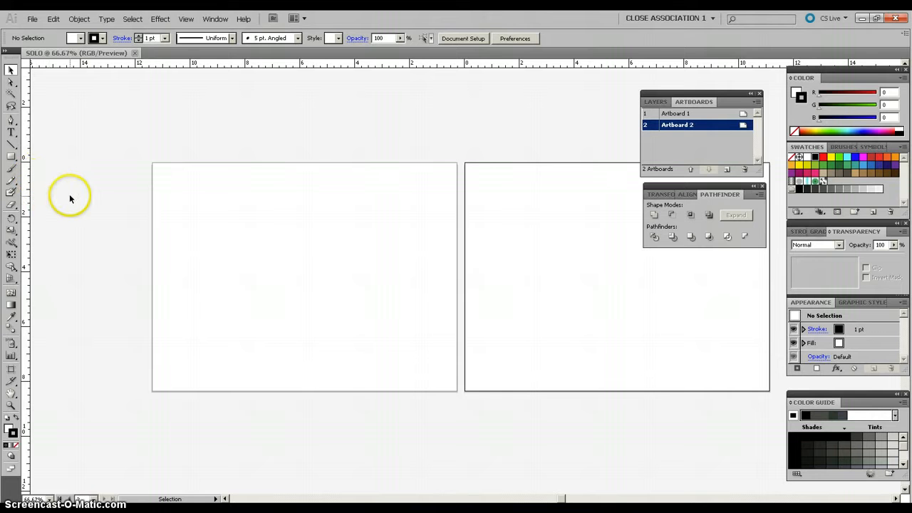
left_click(191, 213)
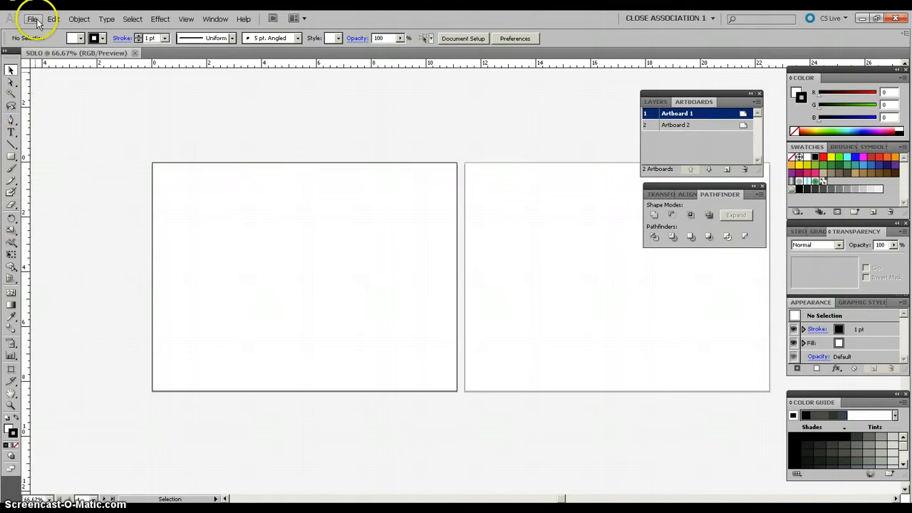
Open the flockofbirds [Converted] file from the vectors folder.
left_click(33, 21)
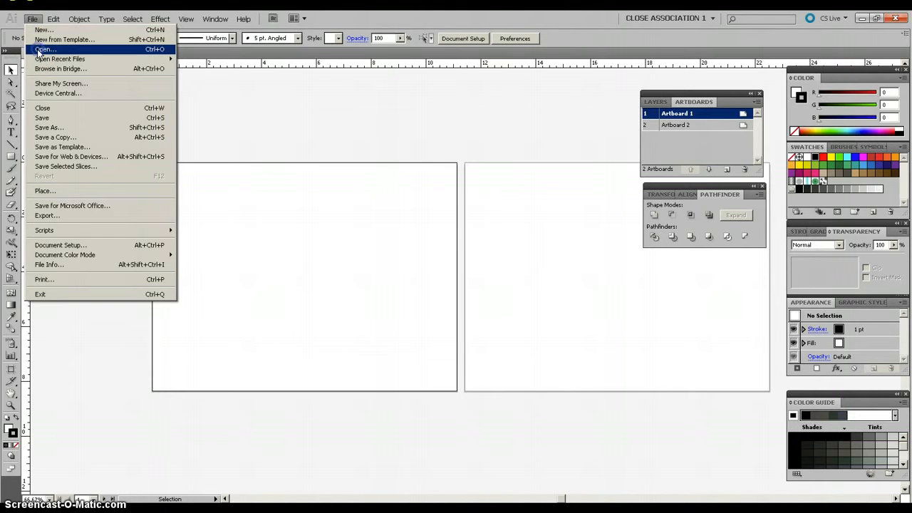
left_click(43, 49)
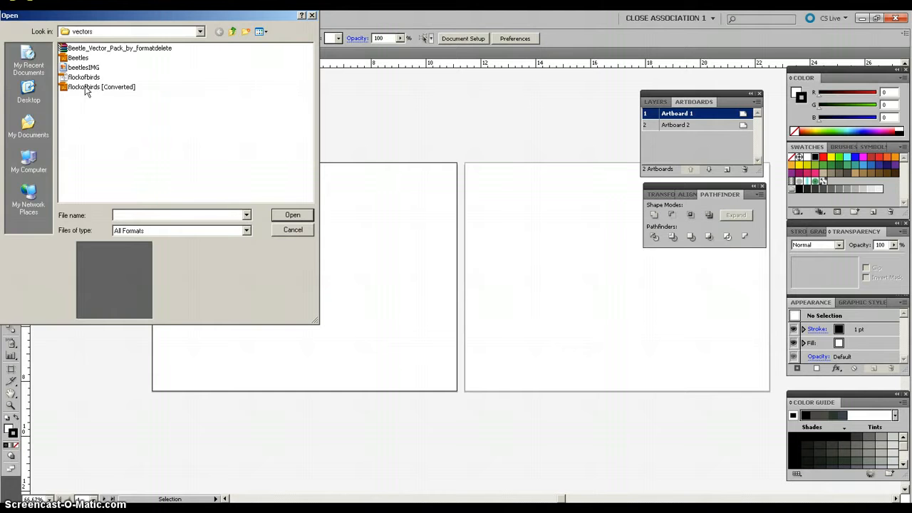
double_click(85, 87)
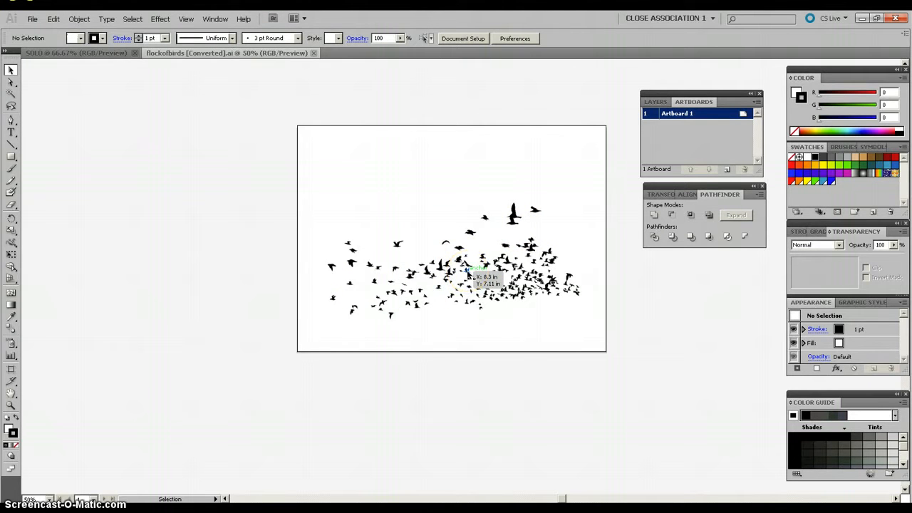
Ungroup the flock of birds into separate shapes and clear the selection.
left_click(510, 263)
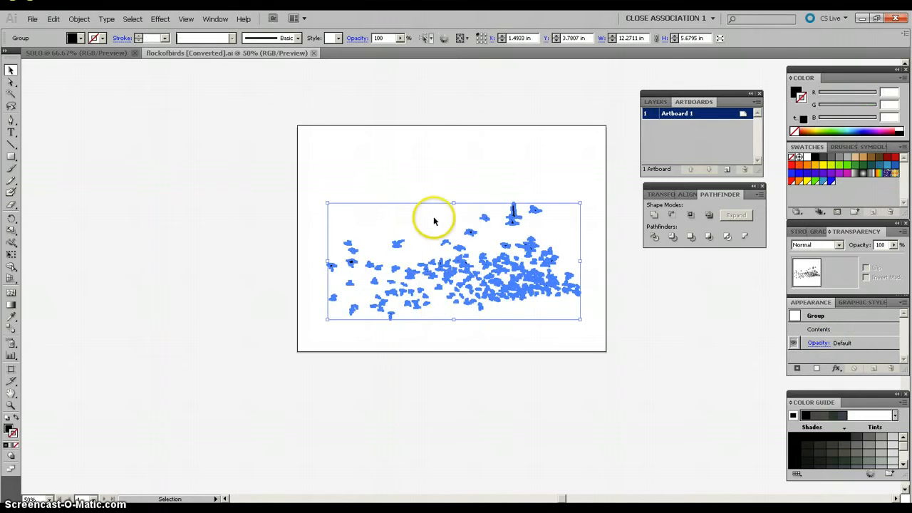
left_click(80, 20)
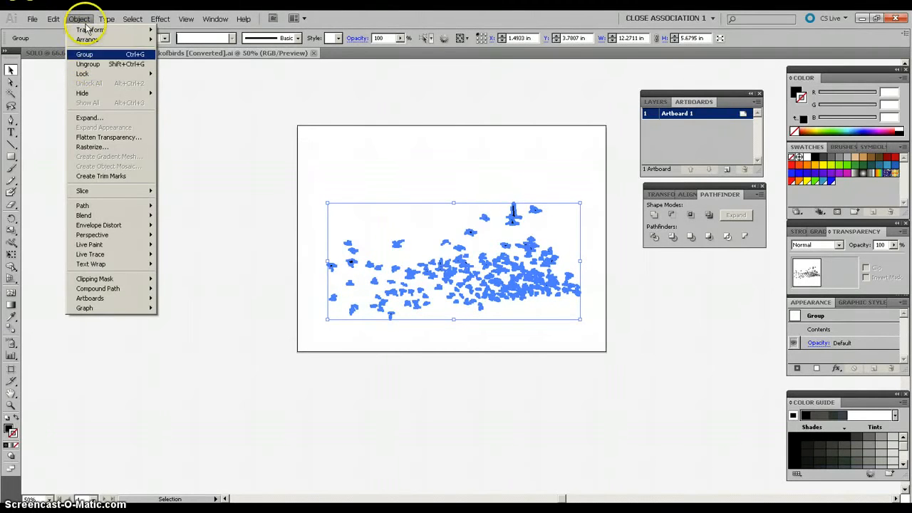
left_click(85, 64)
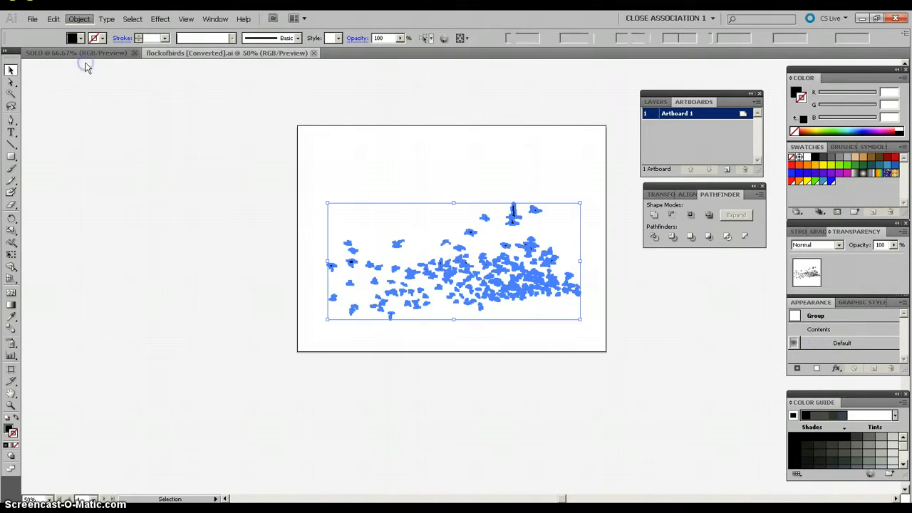
left_click(438, 184)
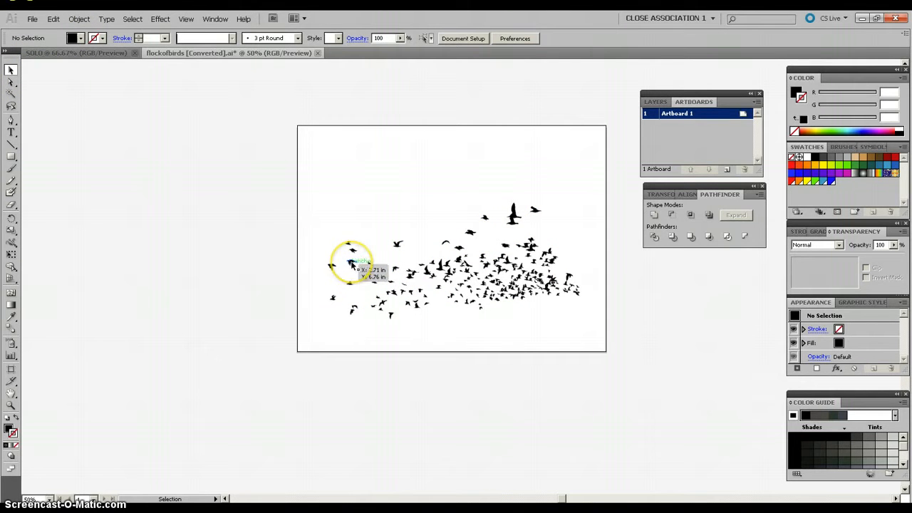
Move several individual birds away from their places, spreading them above and below the dense part of the flock.
left_click_drag(335, 234, 330, 209)
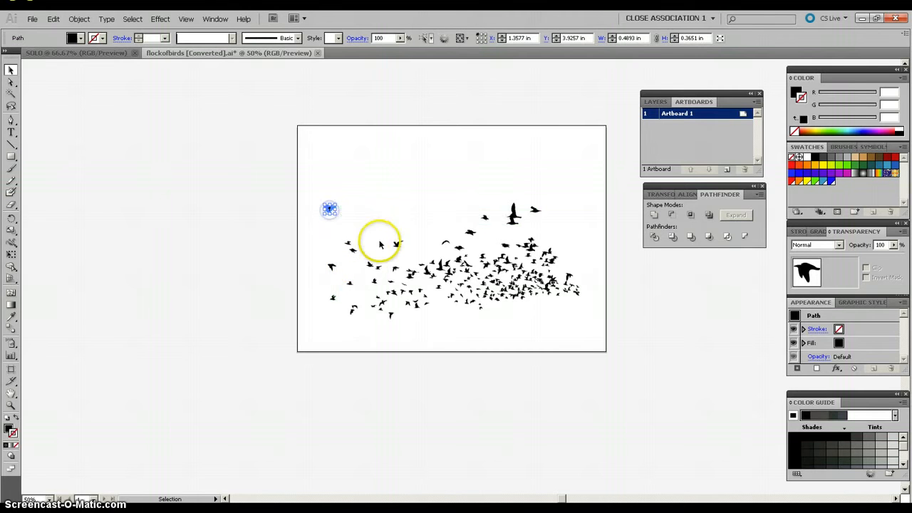
left_click_drag(387, 245, 388, 218)
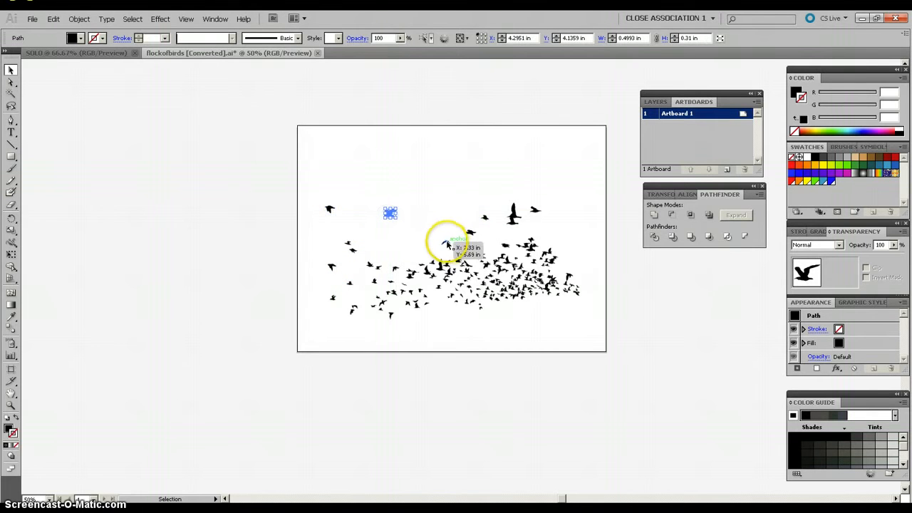
left_click_drag(447, 242, 406, 239)
left_click_drag(458, 271, 490, 310)
left_click_drag(394, 291, 384, 250)
left_click_drag(468, 232, 463, 209)
left_click(437, 197)
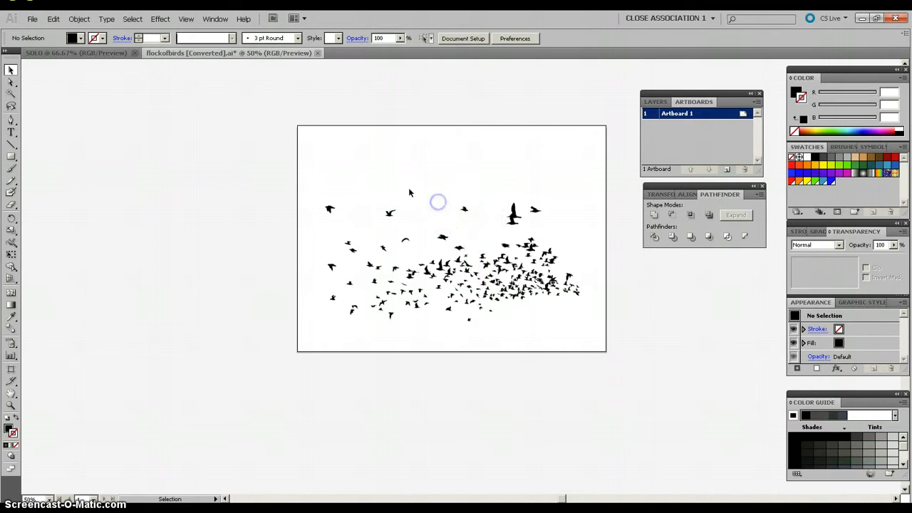
left_click_drag(487, 265, 484, 252)
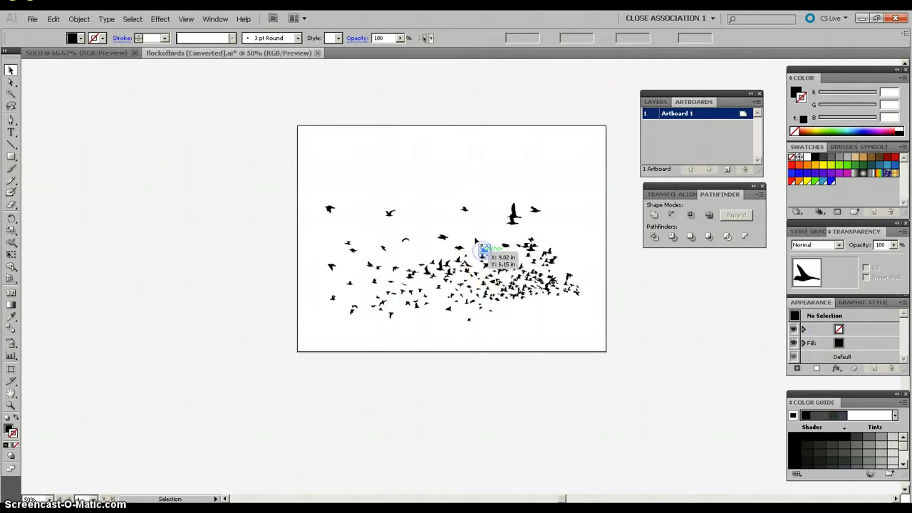
left_click(475, 237)
left_click(441, 246)
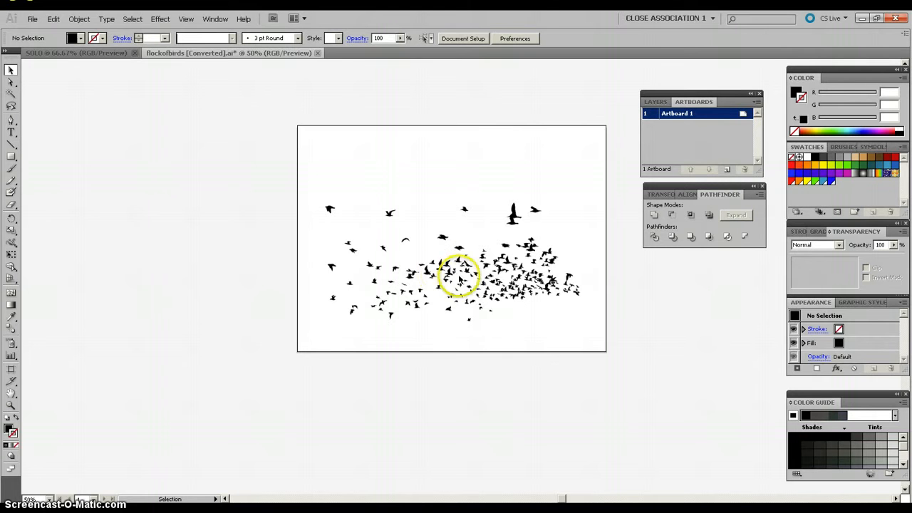
left_click_drag(462, 246, 466, 224)
left_click(442, 183)
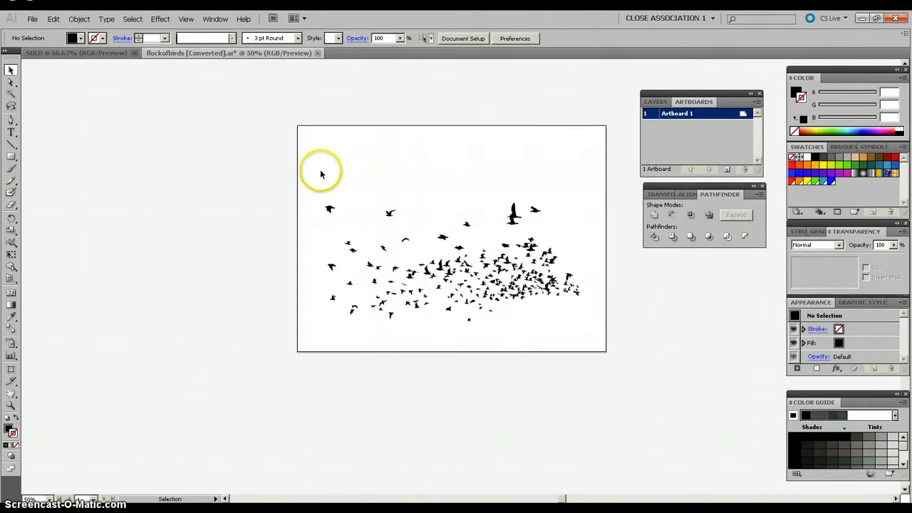
Select all the birds on the artboard and group them into one object.
left_click_drag(311, 174, 595, 335)
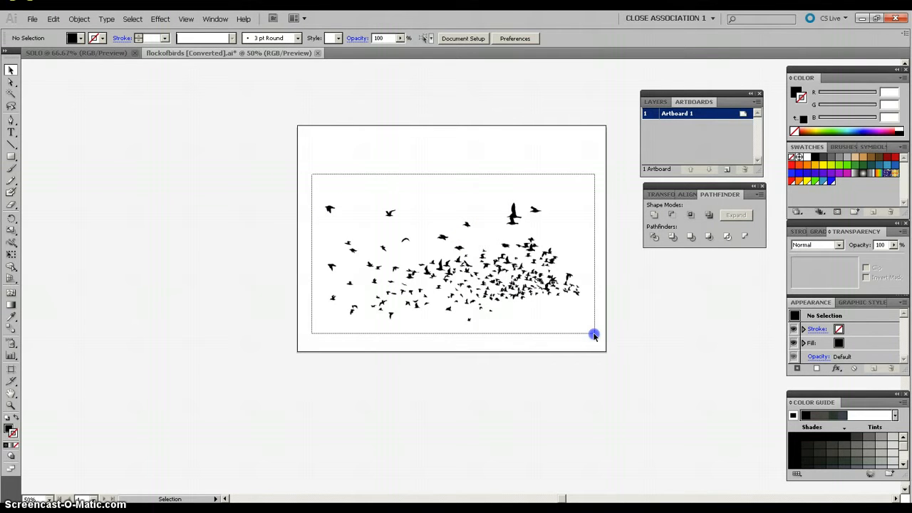
left_click_drag(595, 334, 594, 333)
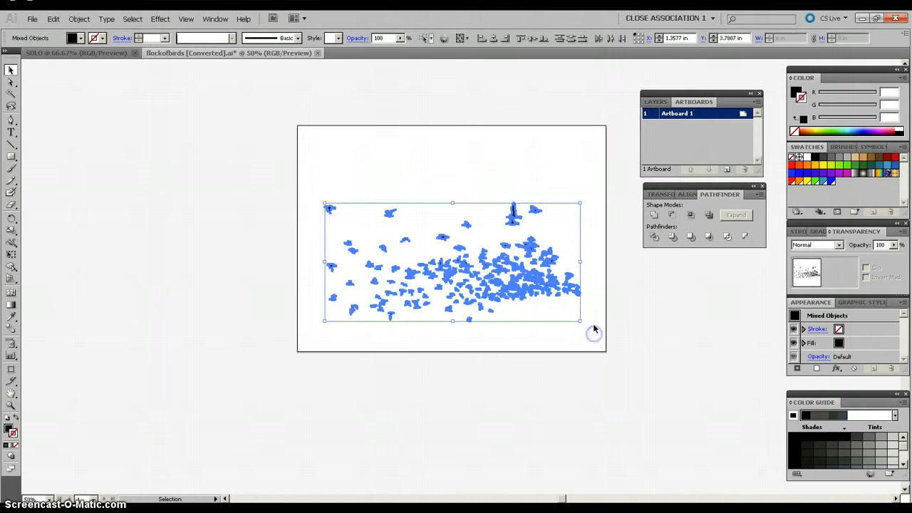
left_click(78, 19)
left_click(84, 55)
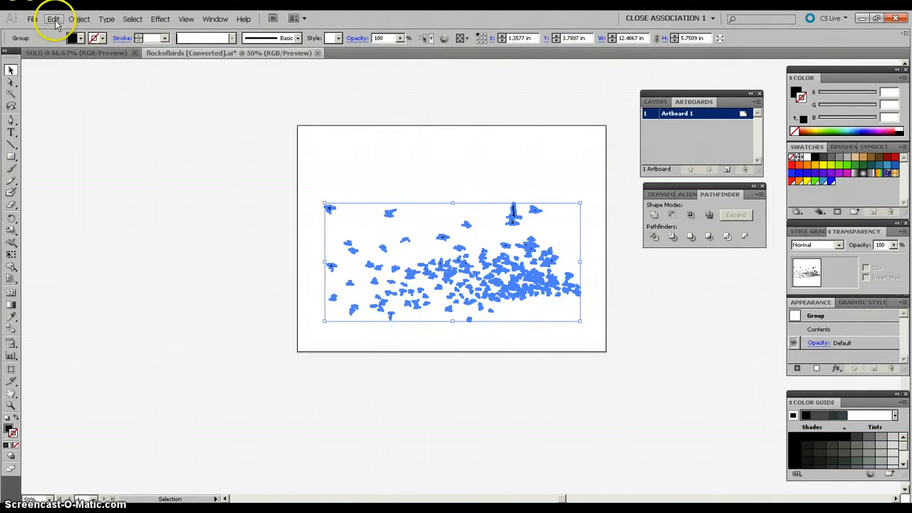
Cut the bird group from the flockofbirds file and paste it in front in the SOLO document.
left_click(54, 19)
left_click(64, 54)
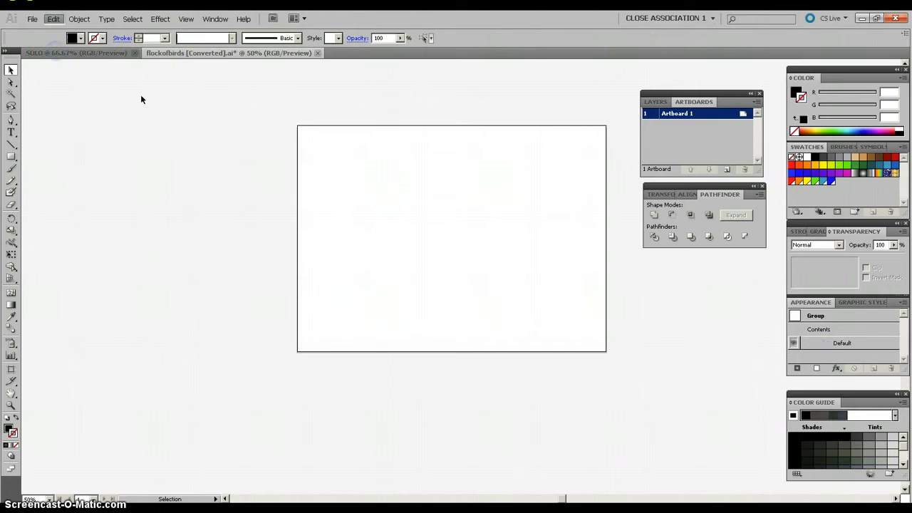
left_click(112, 53)
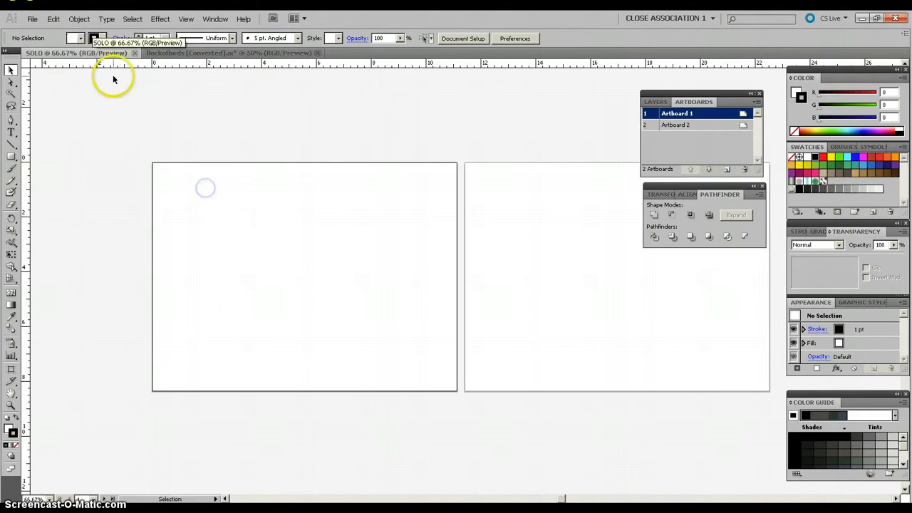
left_click(53, 20)
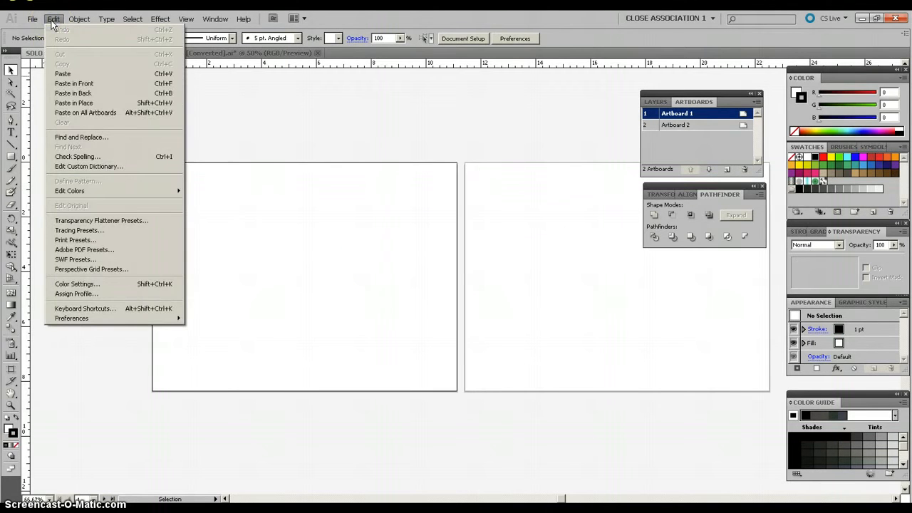
left_click(71, 85)
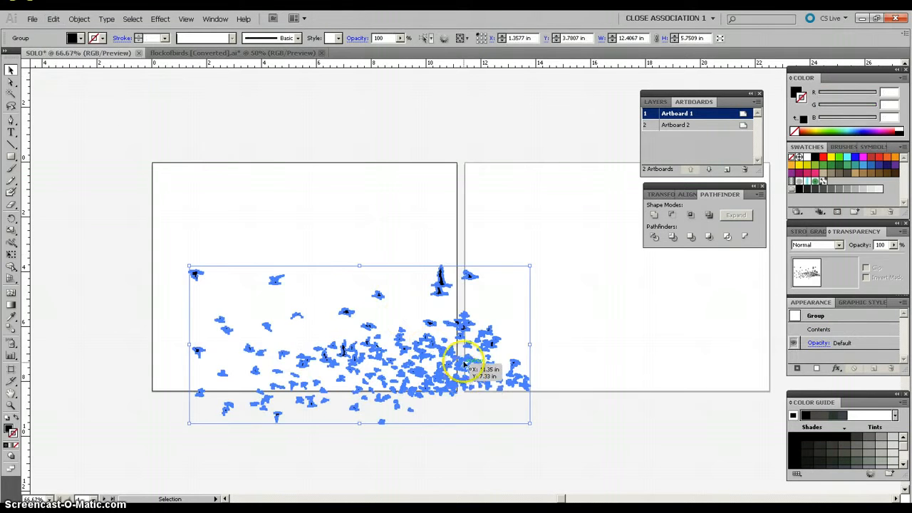
Scale the bird group to about 8.69 by 4.03 in, place it inside the first artboard, and deselect it.
left_click_drag(450, 360, 375, 274)
left_click_drag(453, 259, 373, 260)
left_click_drag(284, 267, 367, 269)
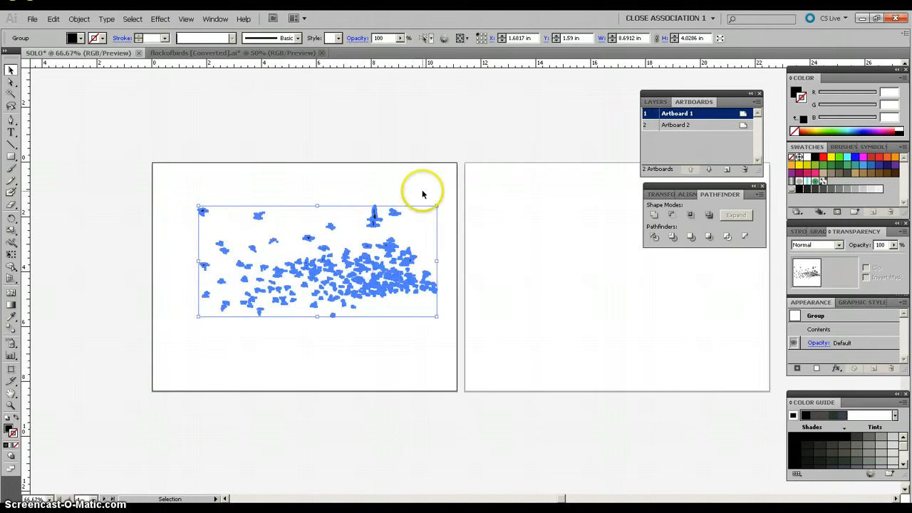
left_click(413, 179)
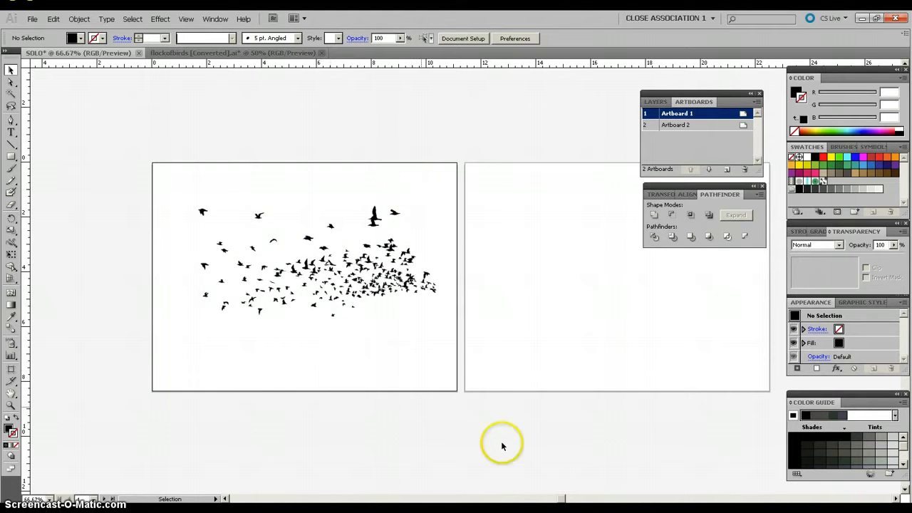
Draw a text area about 9.79 by 5.65 in on the second artboard and enter SOLO.
left_click_drag(560, 498, 565, 499)
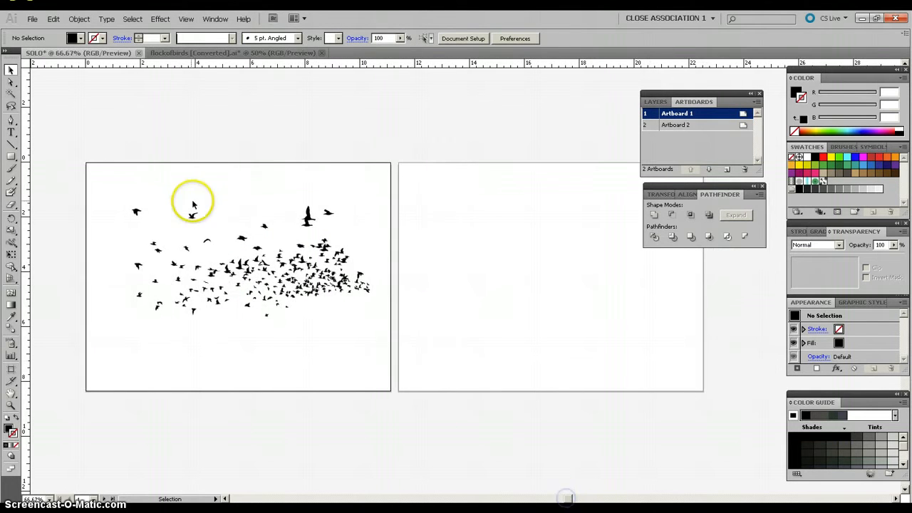
left_click(12, 135)
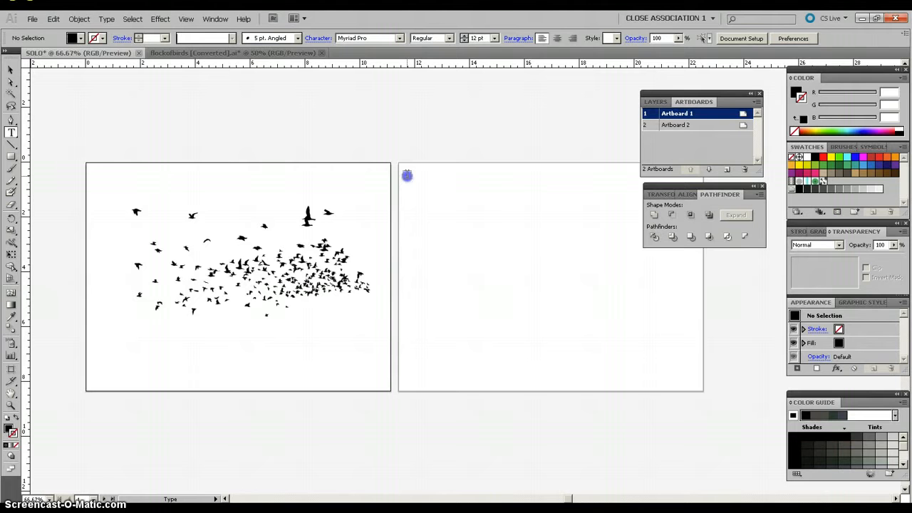
left_click_drag(407, 176, 676, 330)
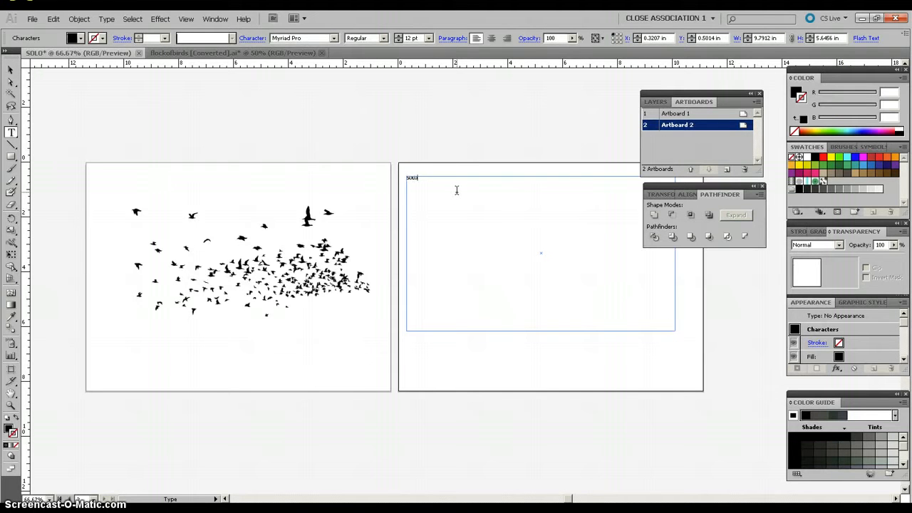
Format the SOLO text at 60 pt in Myriad Pro Bold.
left_click(421, 178)
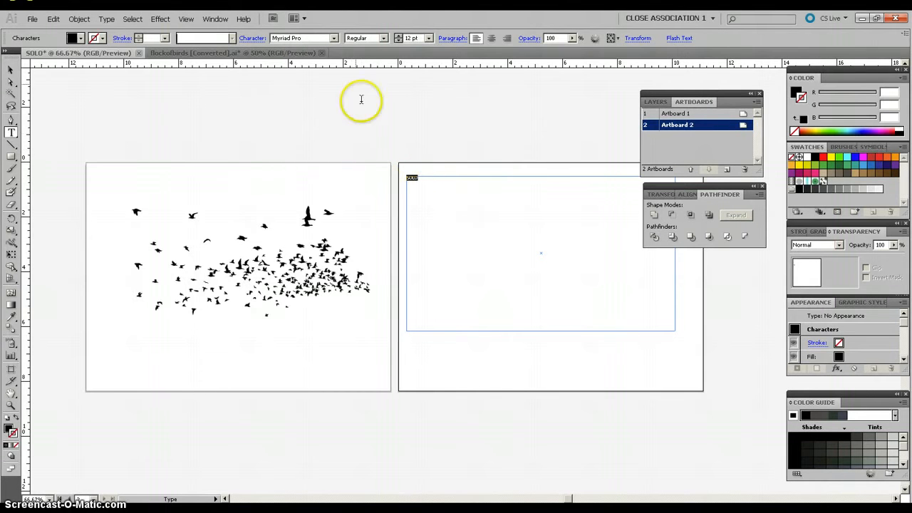
left_click(429, 38)
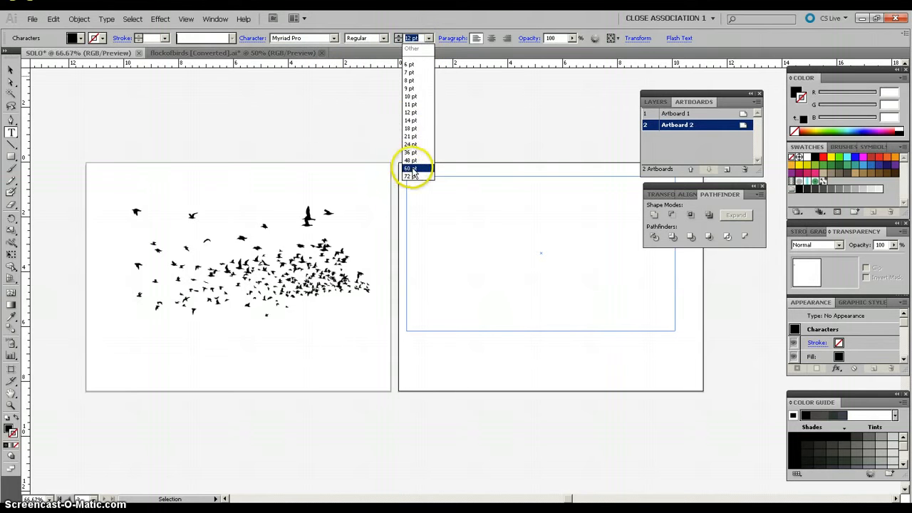
left_click(412, 169)
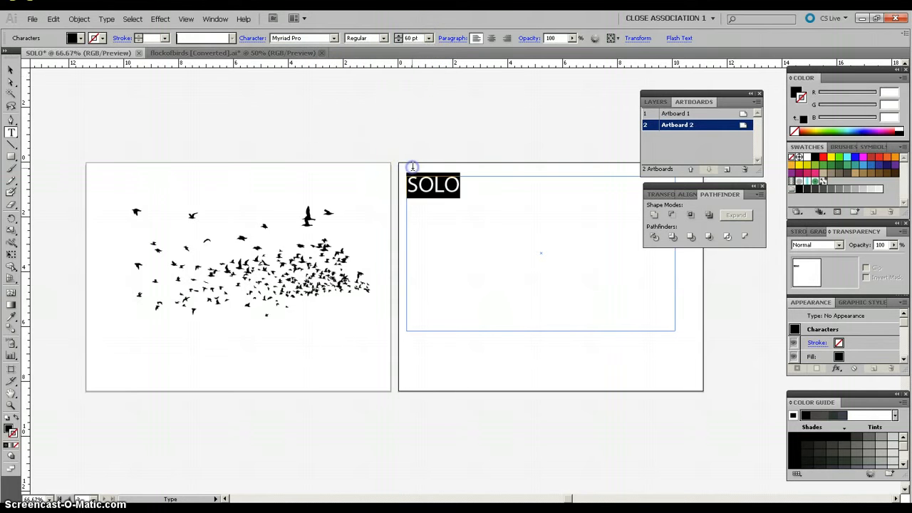
left_click(383, 39)
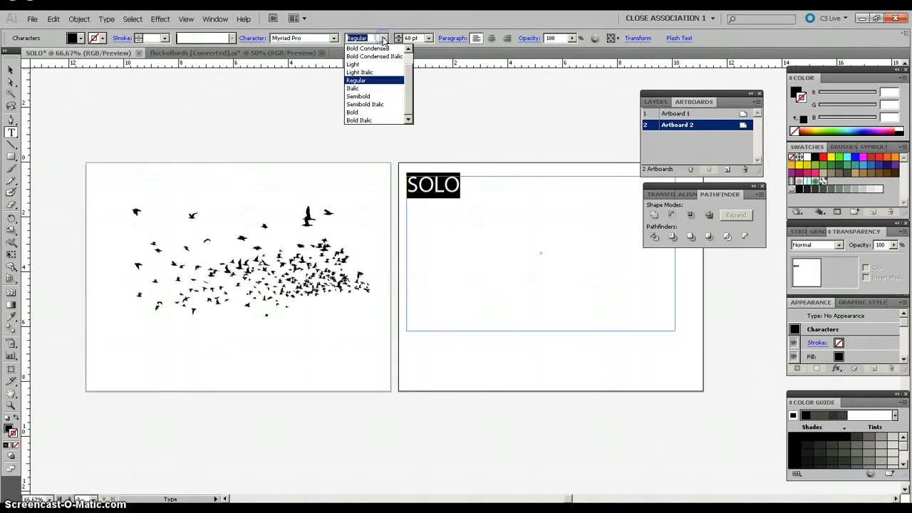
left_click(362, 114)
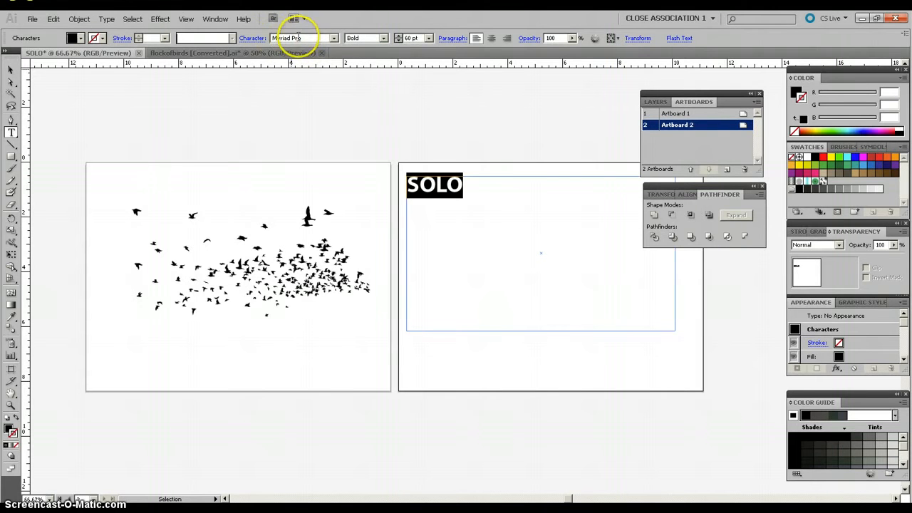
Try wider tracking on the selected SOLO text, ending with tight tracking that makes the letters overlap.
left_click(467, 184)
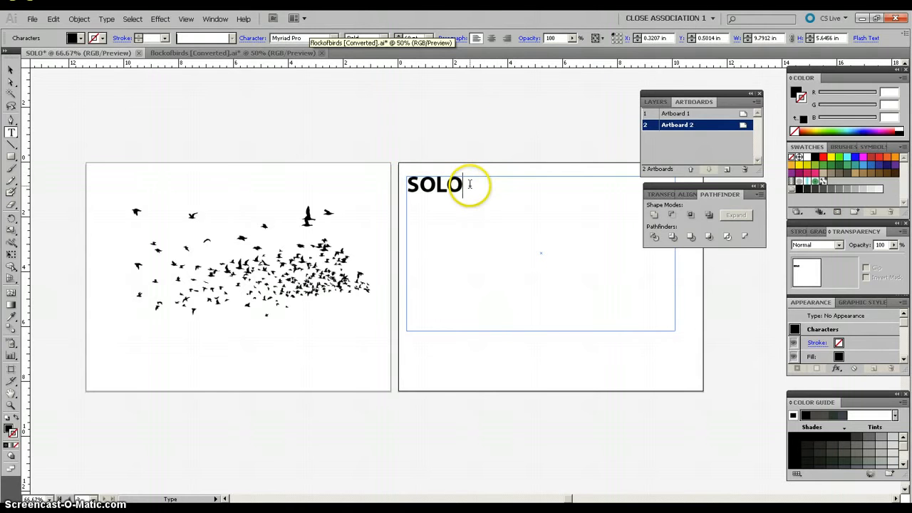
left_click_drag(466, 184, 403, 182)
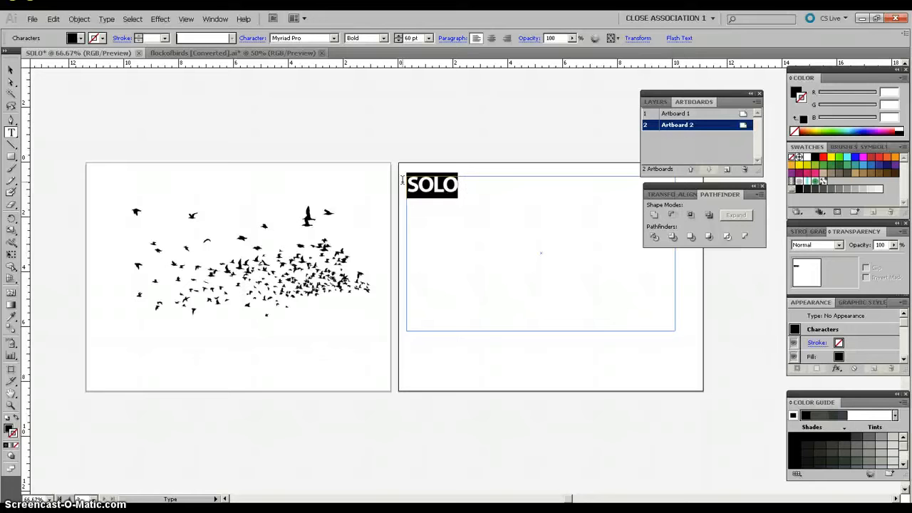
key("alt+Right")
key("alt+Right")
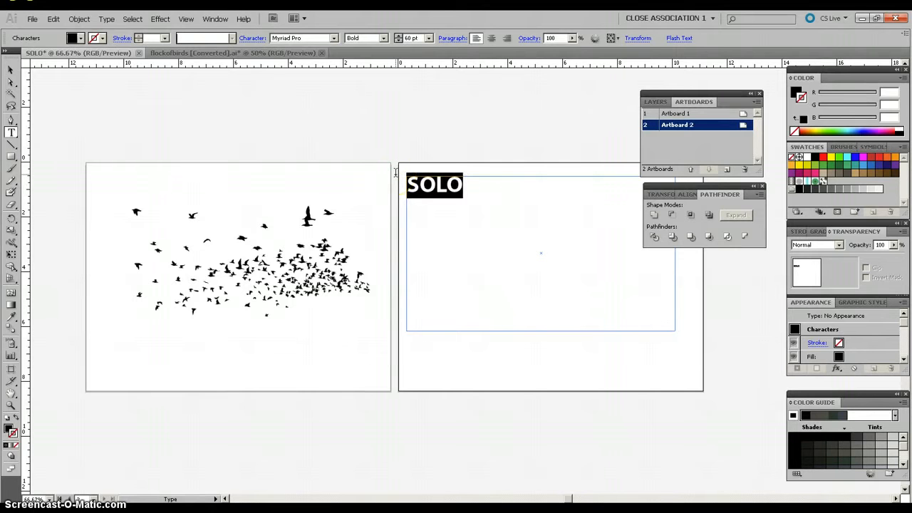
key("alt+Right")
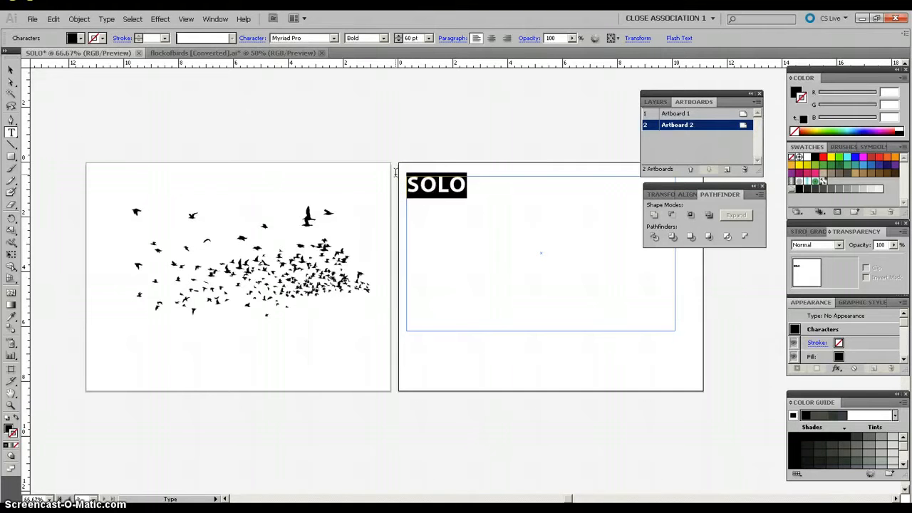
key("alt+Left")
key("alt+Left")
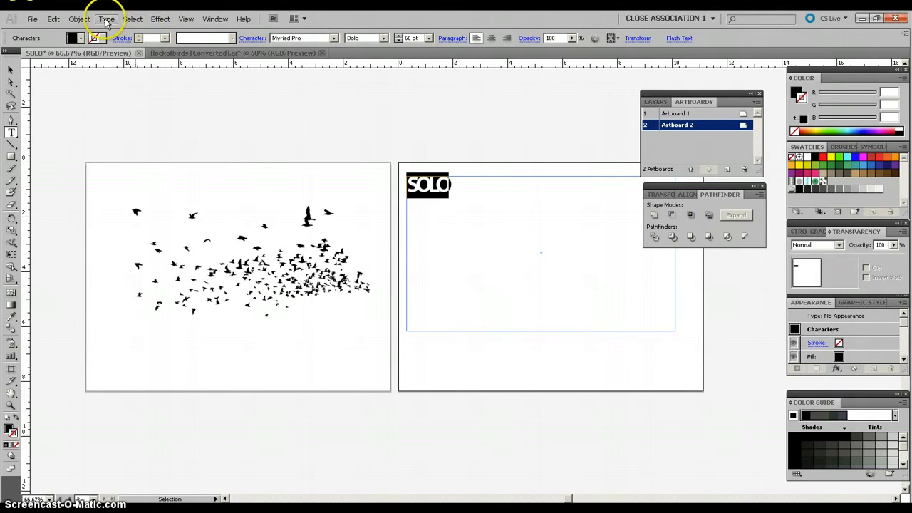
left_click(80, 19)
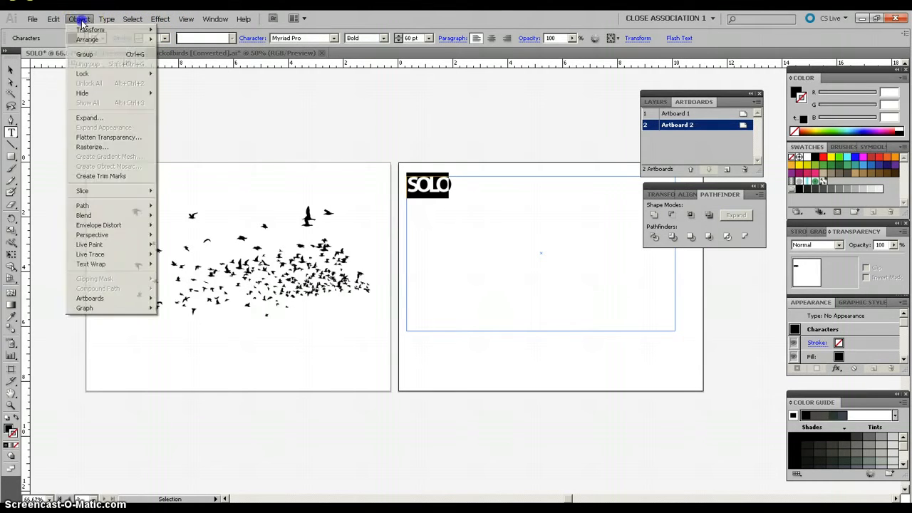
mouse_move(108, 24)
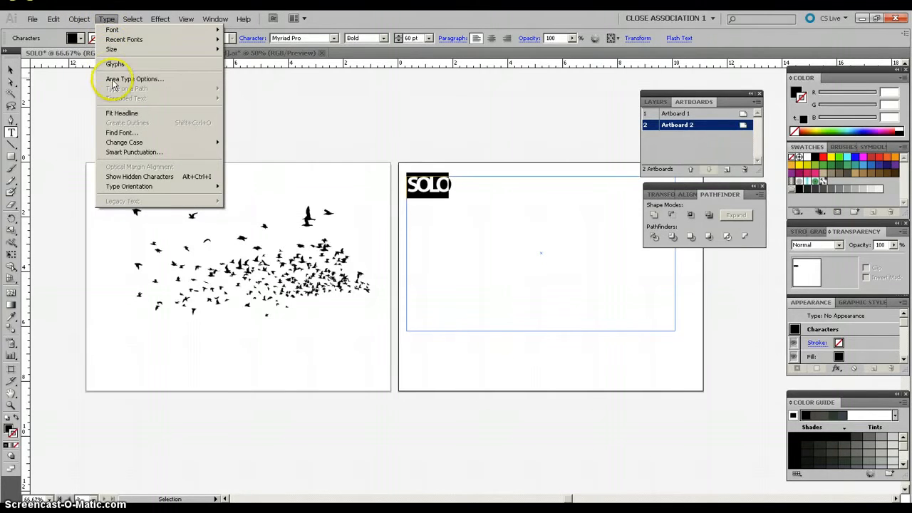
left_click(107, 18)
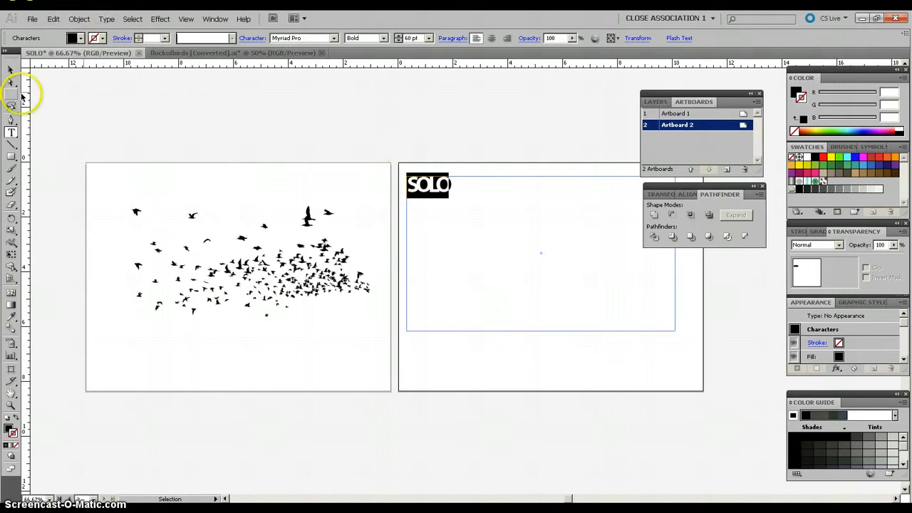
Select the SOLO text as an object and convert it to outlines.
left_click(10, 71)
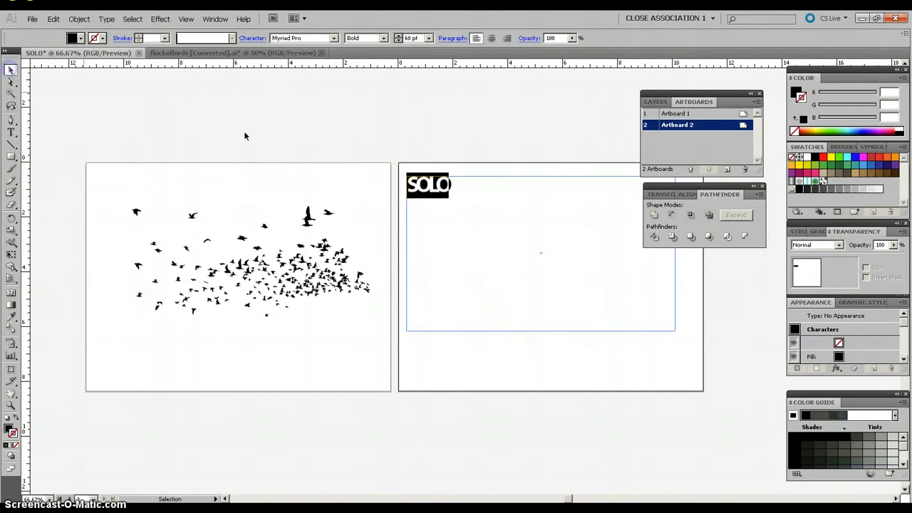
left_click(408, 157)
left_click(424, 186)
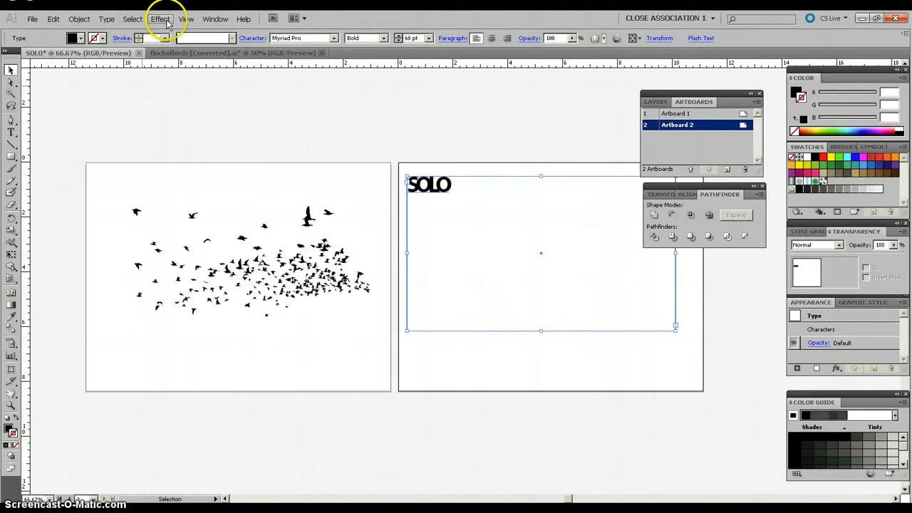
left_click(108, 19)
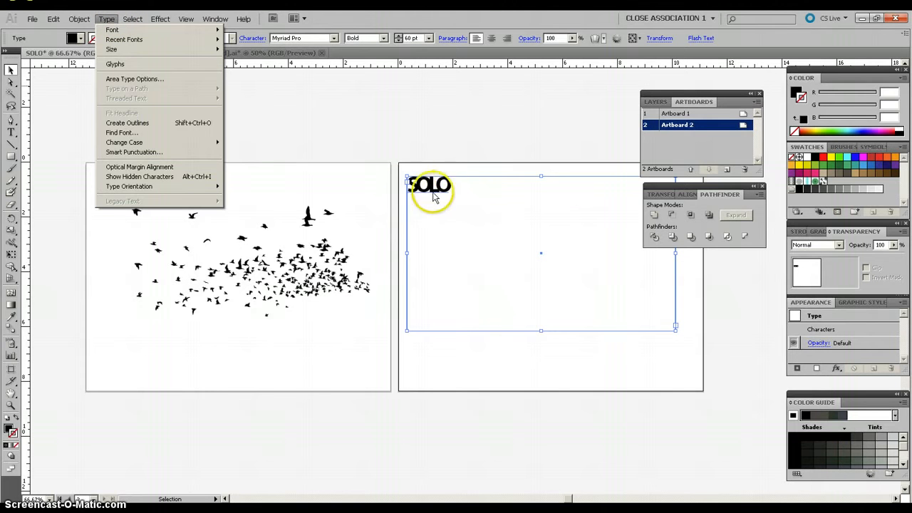
left_click(139, 127)
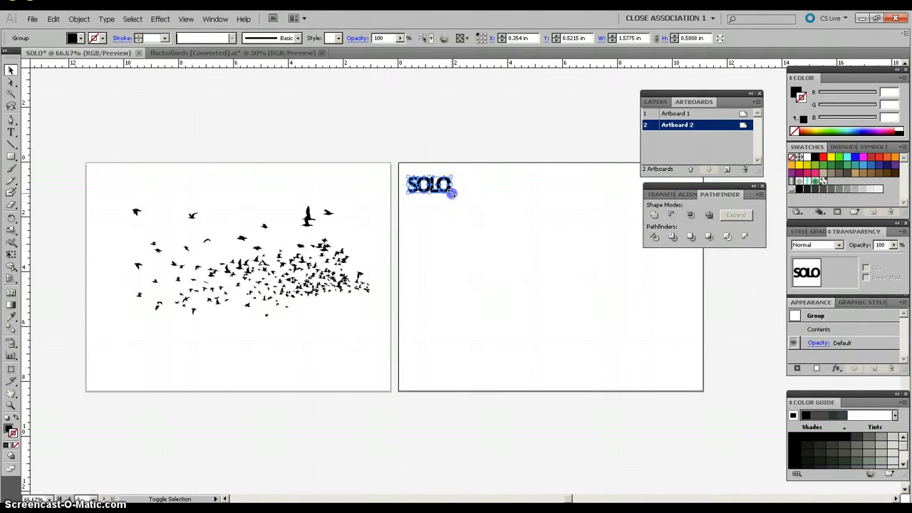
Enlarge the SOLO outlines to about 8.79 by 3.23 in and move them to the middle of the second artboard.
left_click_drag(451, 193, 649, 301)
left_click(570, 498)
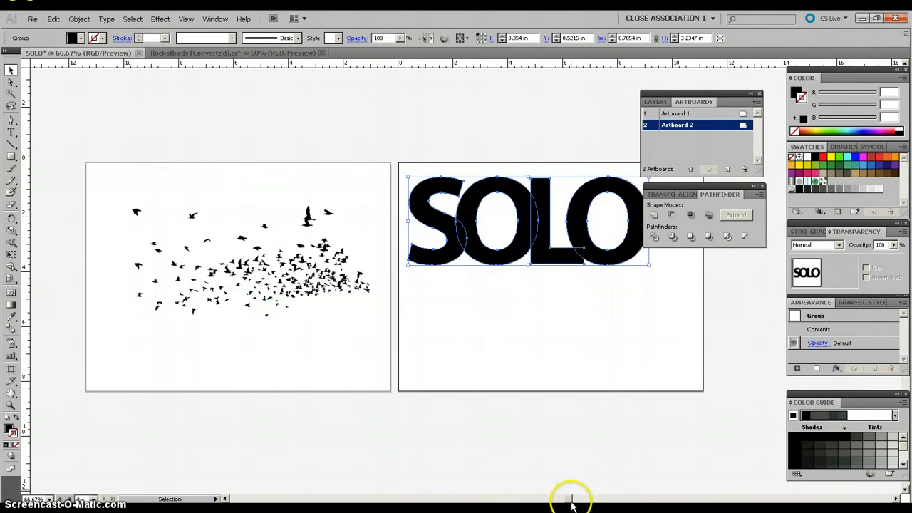
left_click_drag(570, 500, 583, 500)
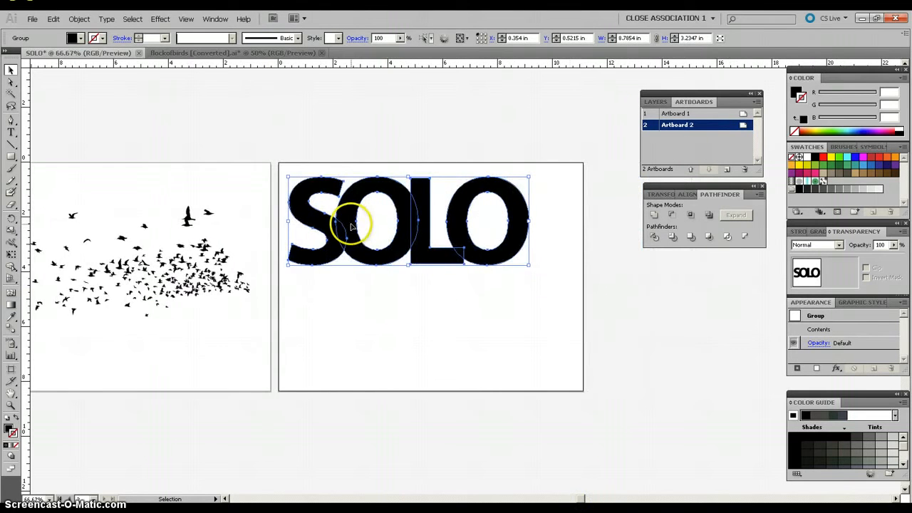
left_click_drag(352, 223, 377, 285)
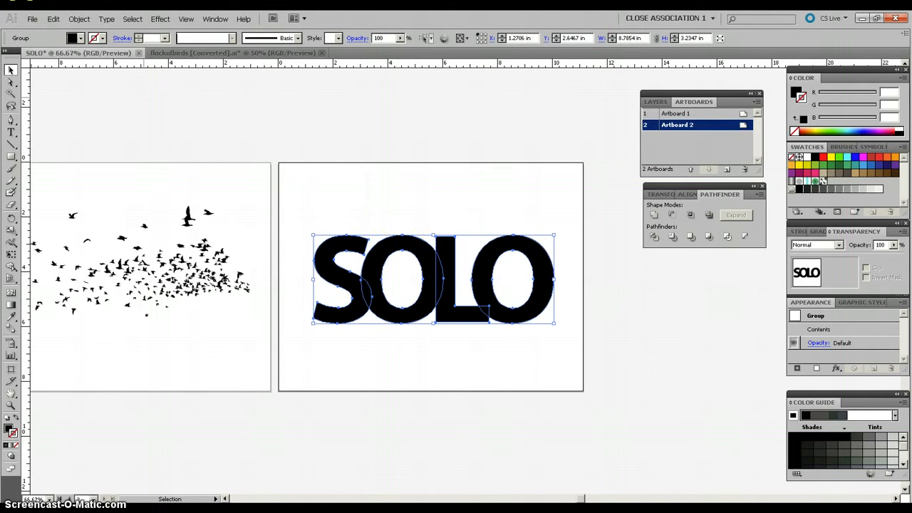
Group the SOLO letter outlines, clear the selection, and select the lettering again.
left_click(78, 19)
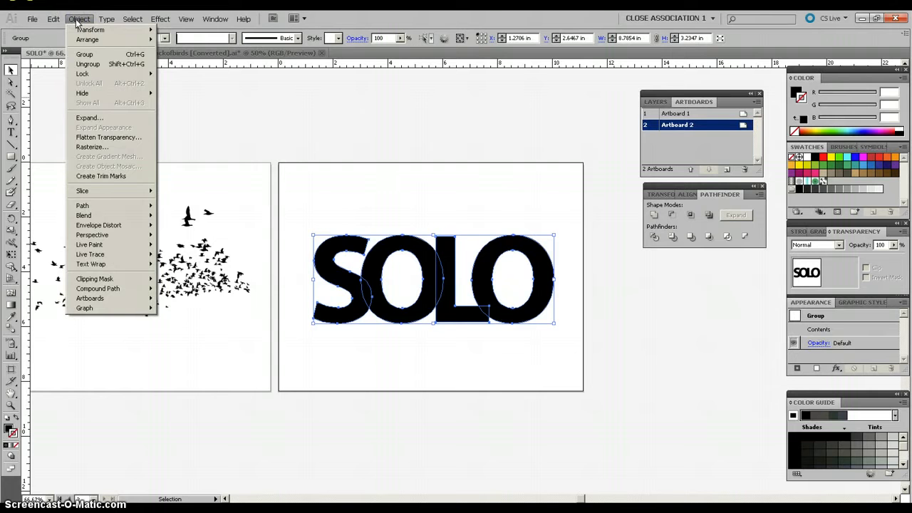
left_click(86, 55)
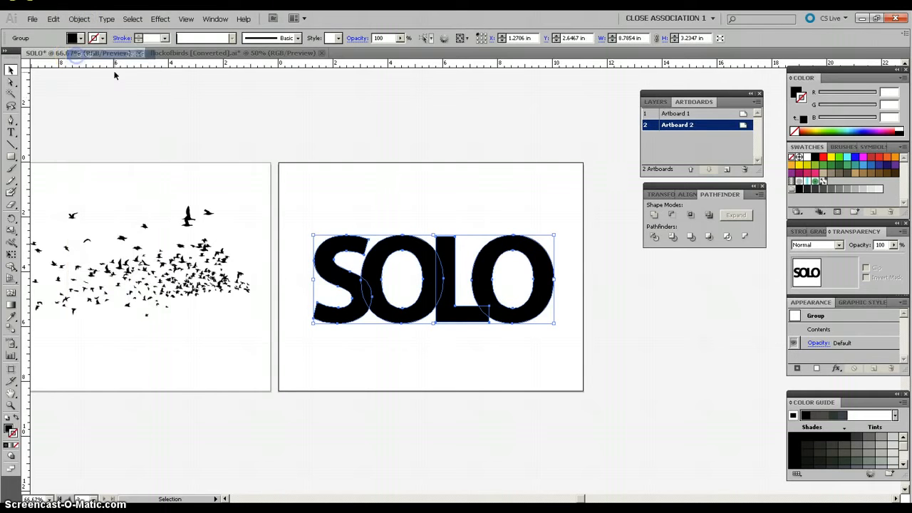
left_click(389, 220)
left_click(349, 242)
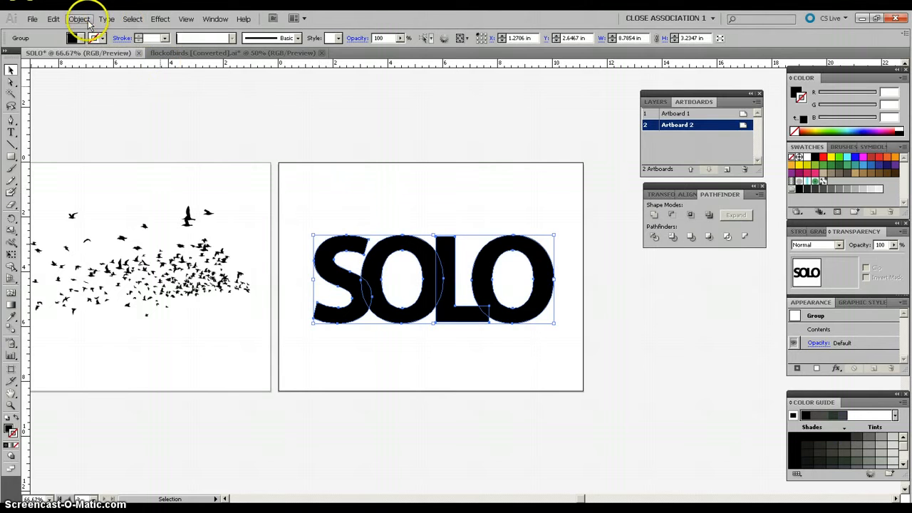
Move the bird flock onto the SOLO lettering on the second artboard and enlarge it to about 10.02 by 4.65 in.
left_click(309, 218)
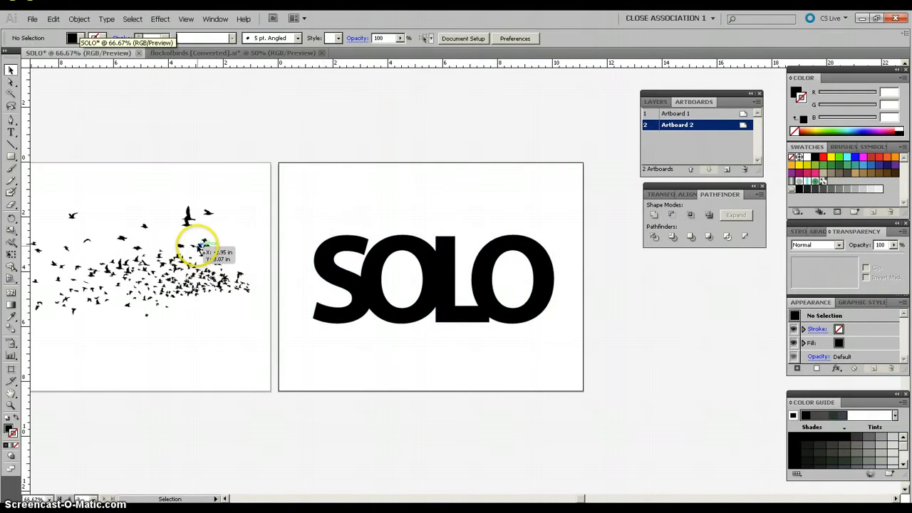
left_click_drag(200, 247, 485, 253)
left_click(532, 320)
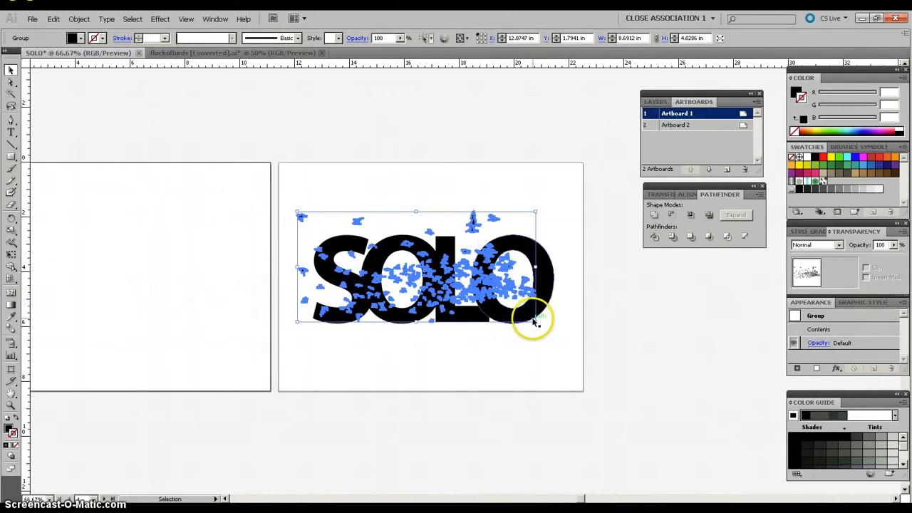
left_click_drag(534, 321, 559, 344)
Enlarge the bird flock further to about 10.92 by 5.06 in and reposition it over the SOLO lettering.
left_click(419, 266)
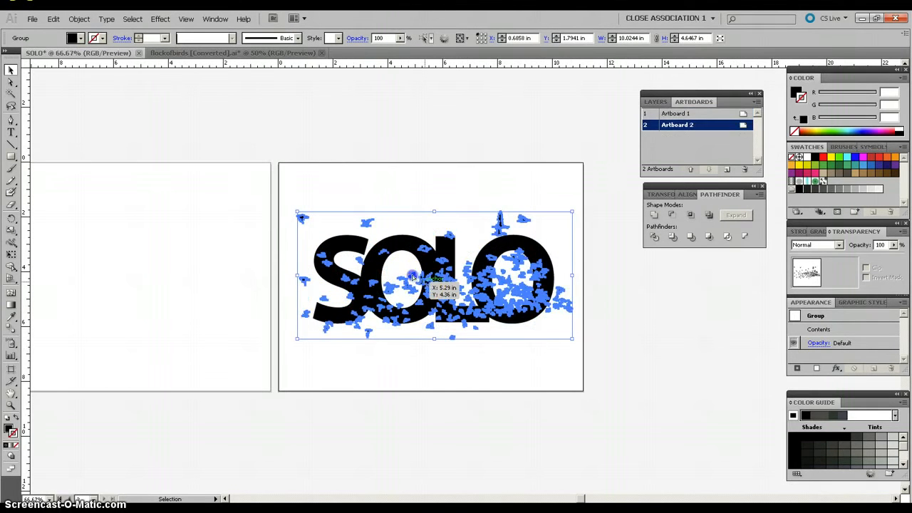
left_click_drag(412, 276, 390, 258)
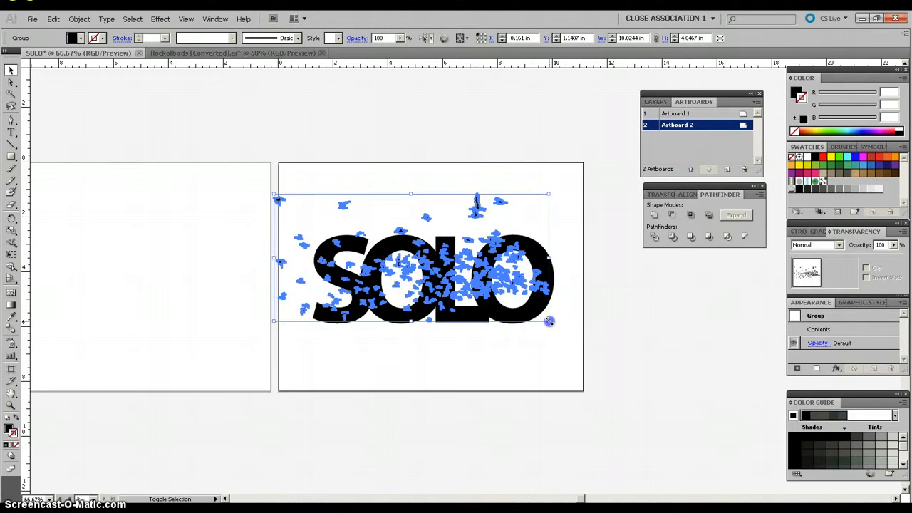
left_click_drag(548, 322, 575, 349)
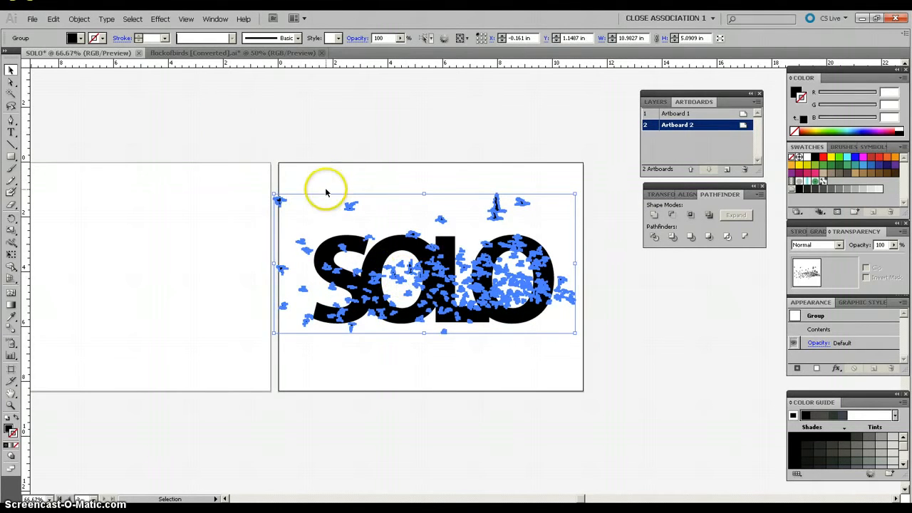
left_click_drag(271, 193, 284, 205)
left_click_drag(575, 332, 594, 350)
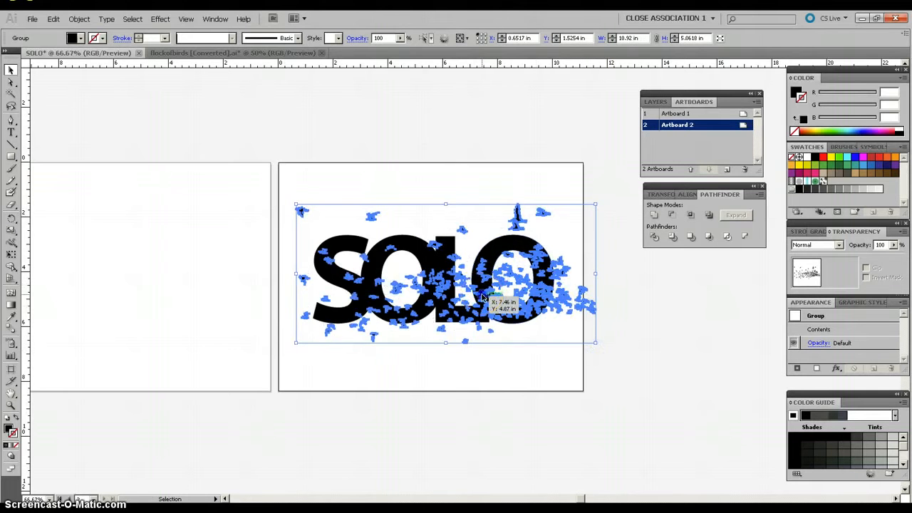
left_click_drag(485, 298, 465, 284)
Rotate the bird flock slightly clockwise, shift it down over the lower part of the lettering, and clear the selection.
left_click_drag(577, 191, 583, 196)
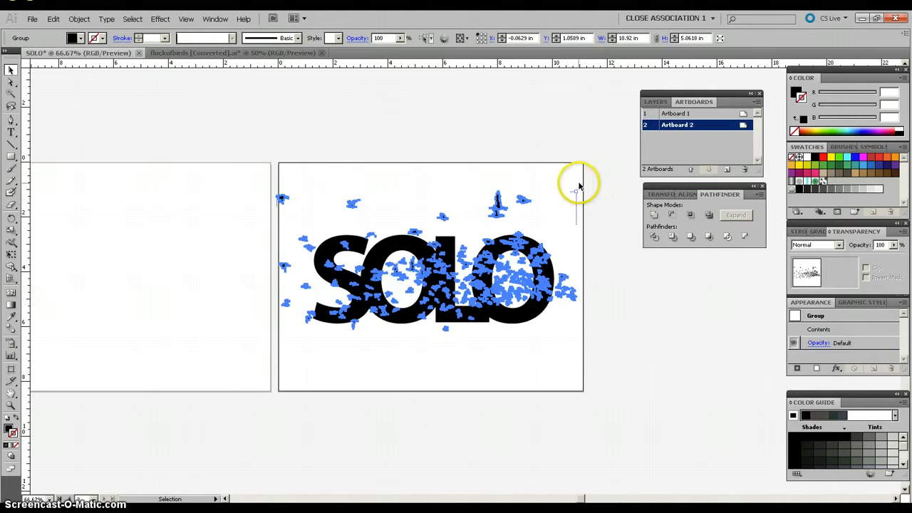
left_click_drag(579, 188, 586, 218)
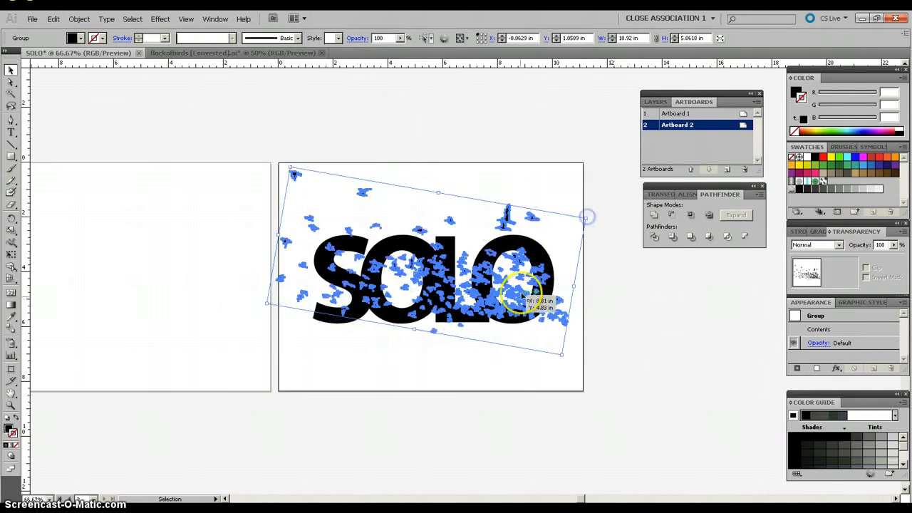
left_click_drag(513, 304, 523, 324)
left_click(602, 278)
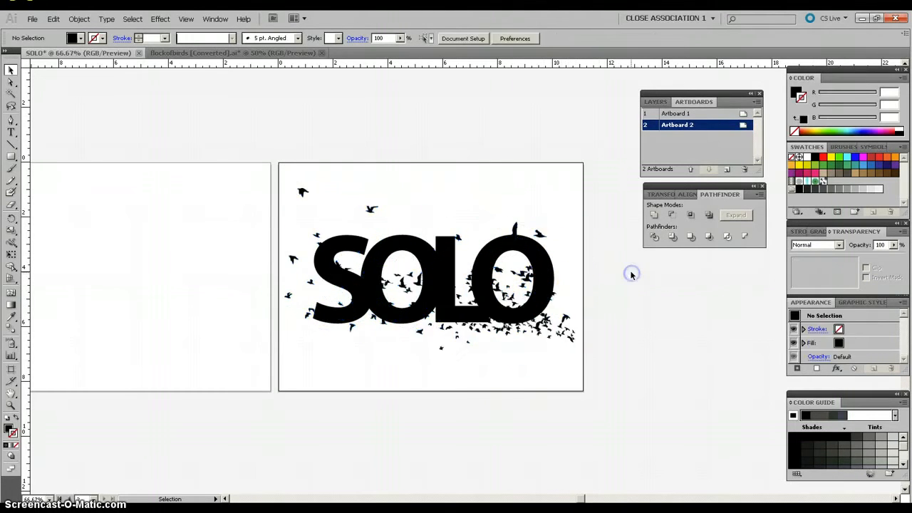
left_click(547, 329)
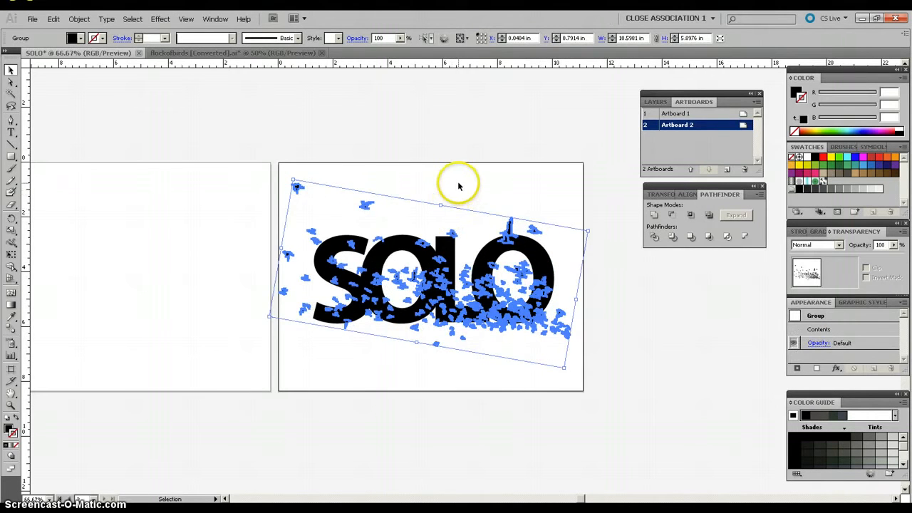
left_click(396, 295)
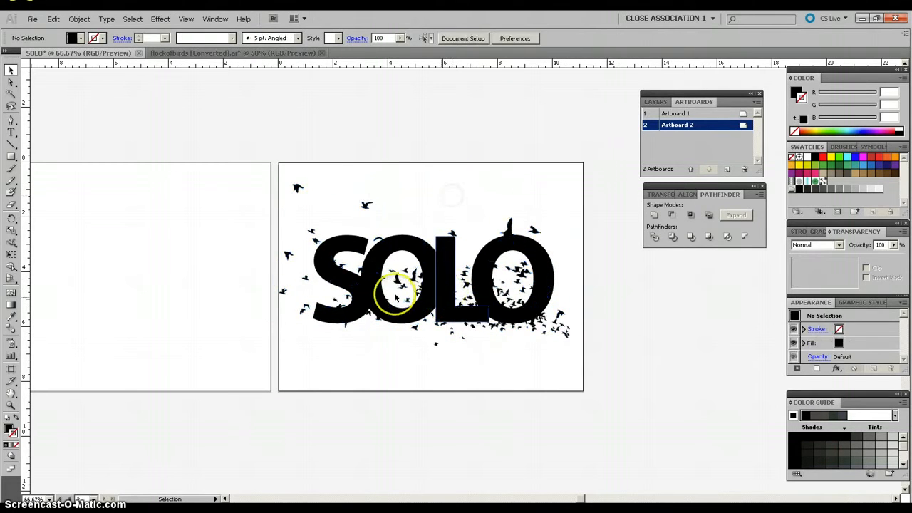
Bring the bird flock to the front of the SOLO lettering and clear the selection.
left_click(298, 189)
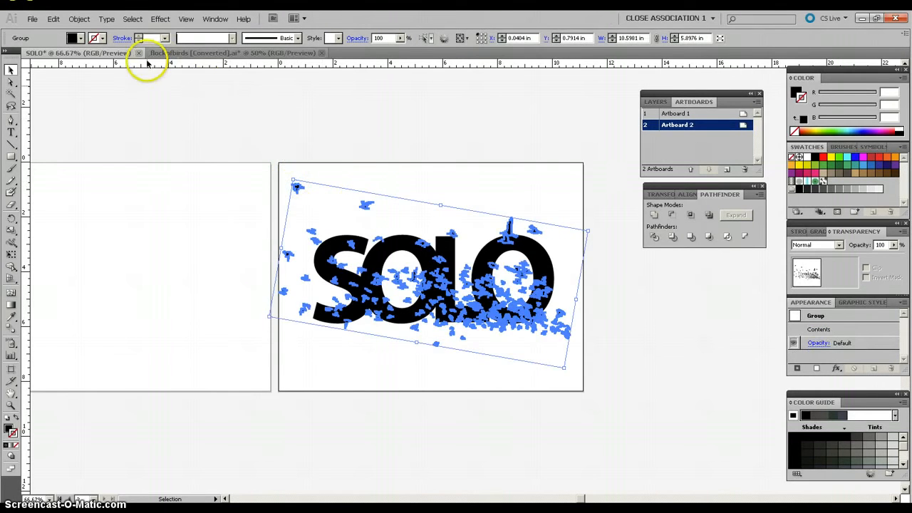
left_click(81, 19)
mouse_move(87, 40)
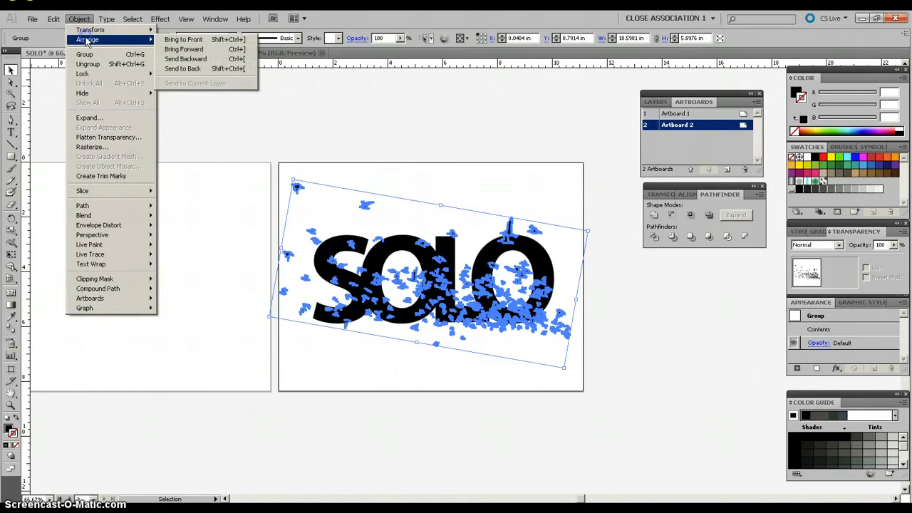
left_click(184, 39)
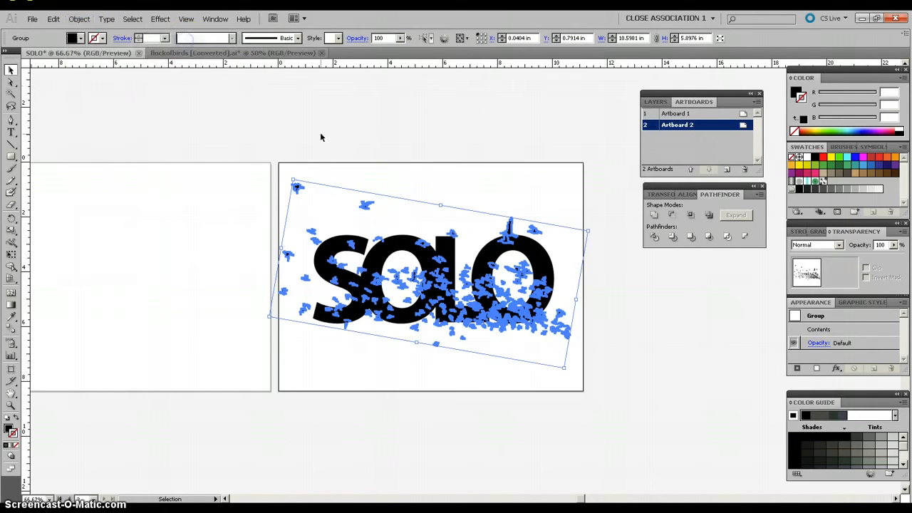
left_click(417, 186)
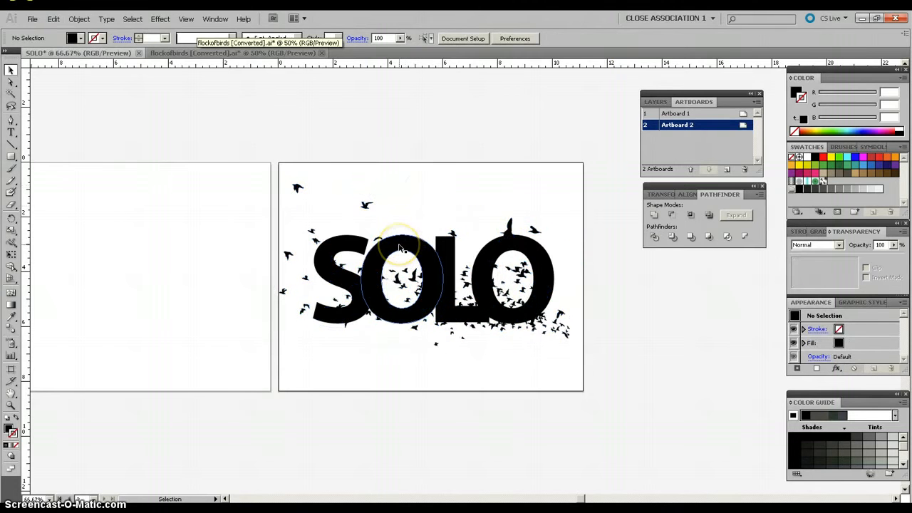
Combine the SOLO lettering and the bird flock into one compound path, then clear the selection.
left_click(400, 247)
left_click(363, 206)
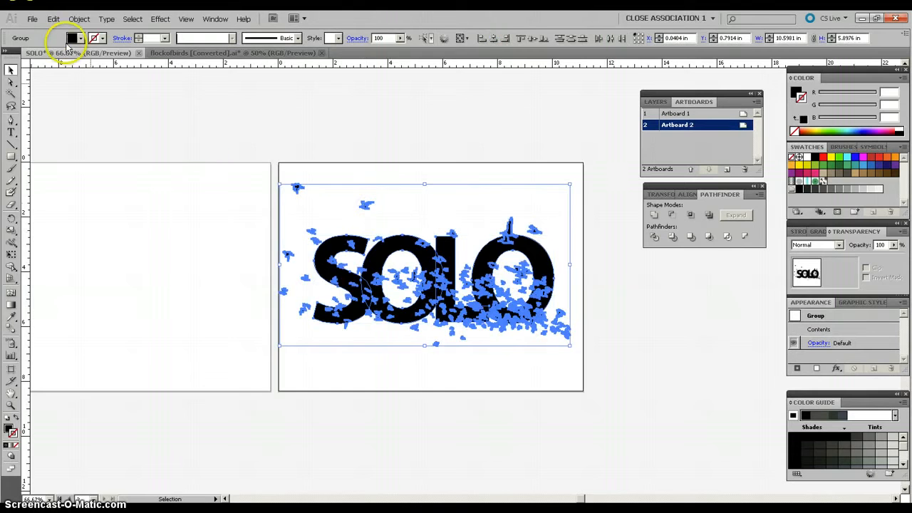
left_click(74, 20)
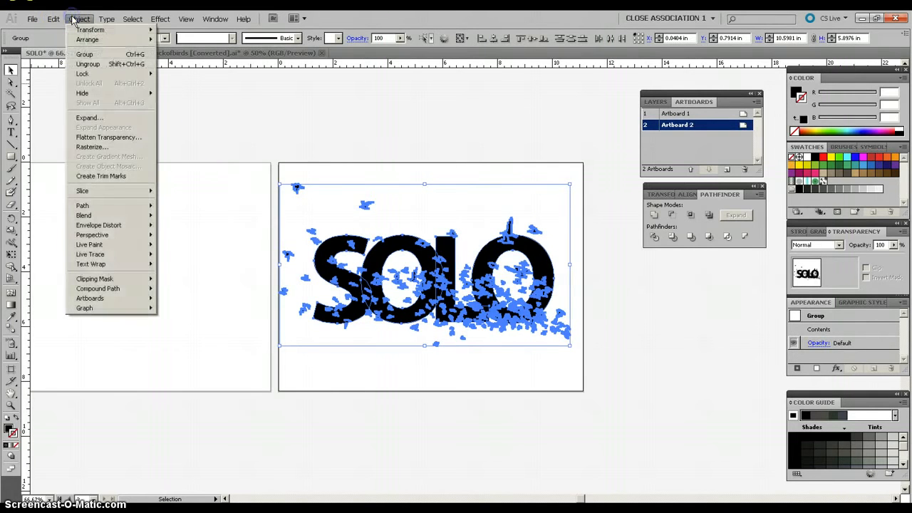
mouse_move(100, 292)
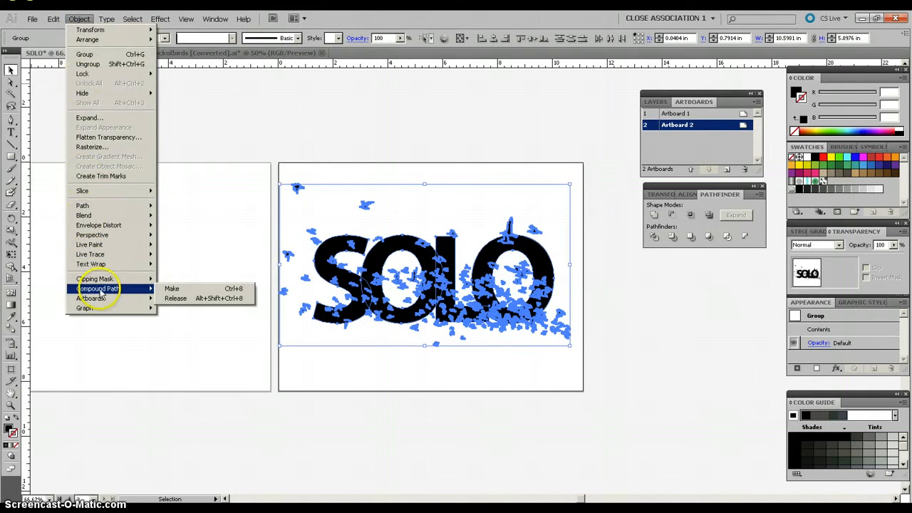
left_click(172, 289)
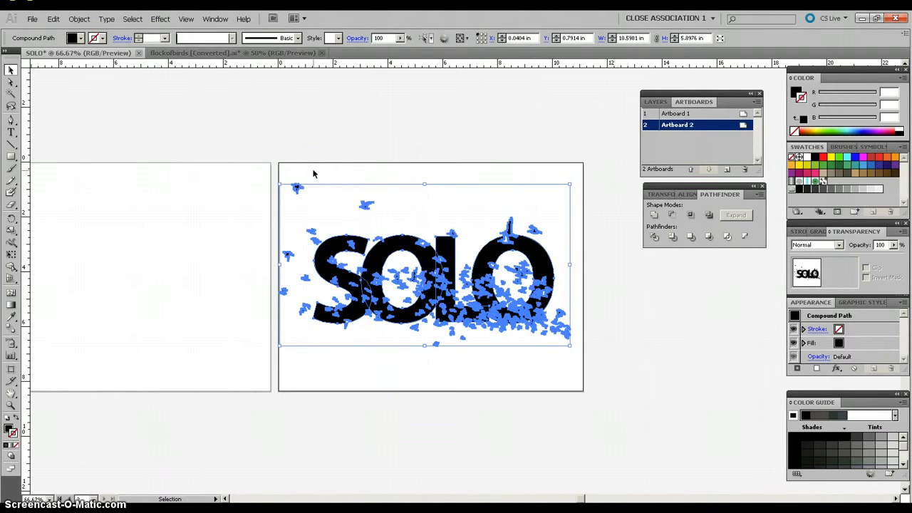
left_click(388, 177)
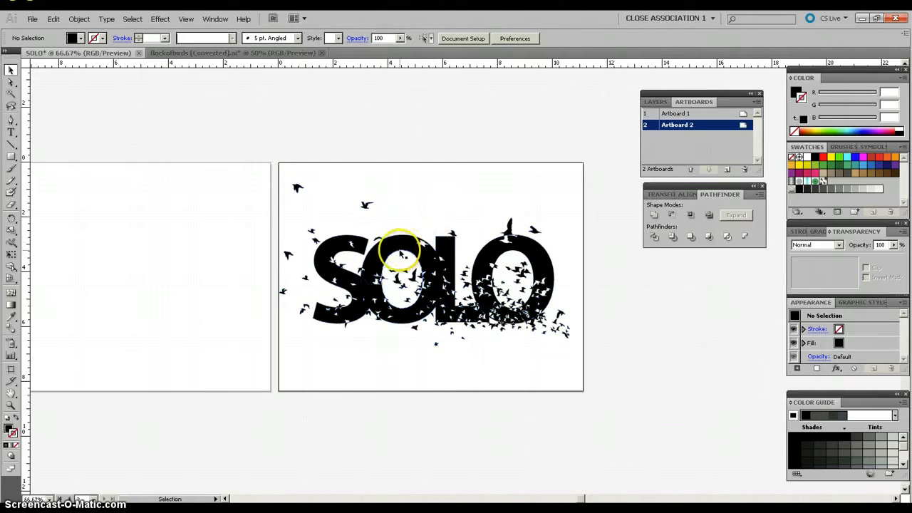
left_click(337, 344)
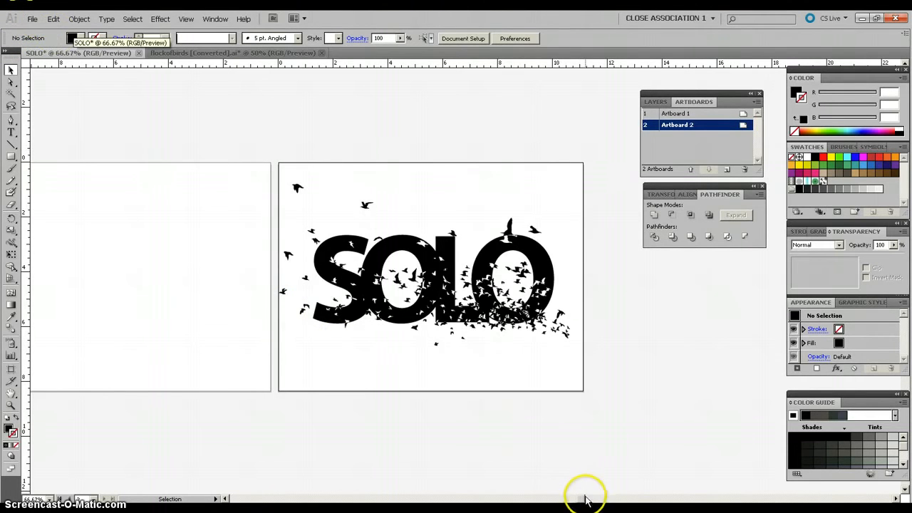
Place the linked picture abre_tus_ojos_1024x7682 from the images folder of MUL-199 Final Elements into the document.
left_click_drag(584, 498, 571, 498)
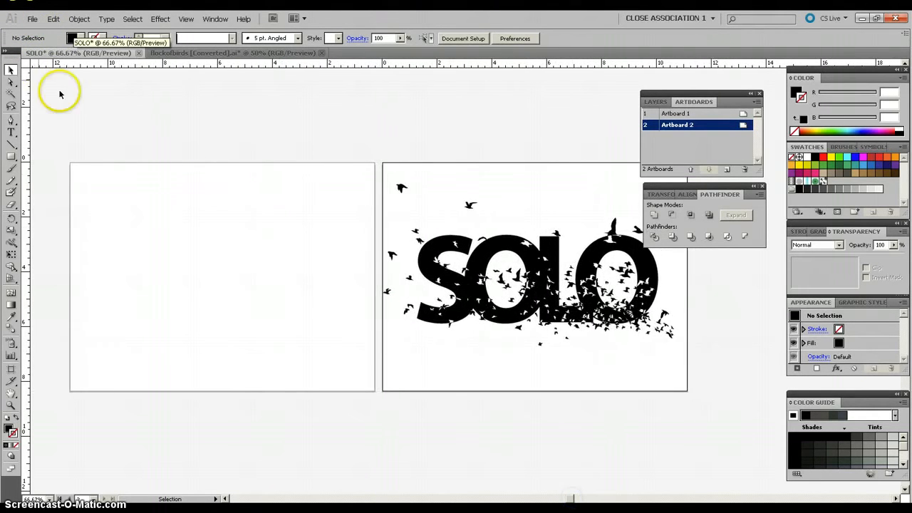
left_click(32, 19)
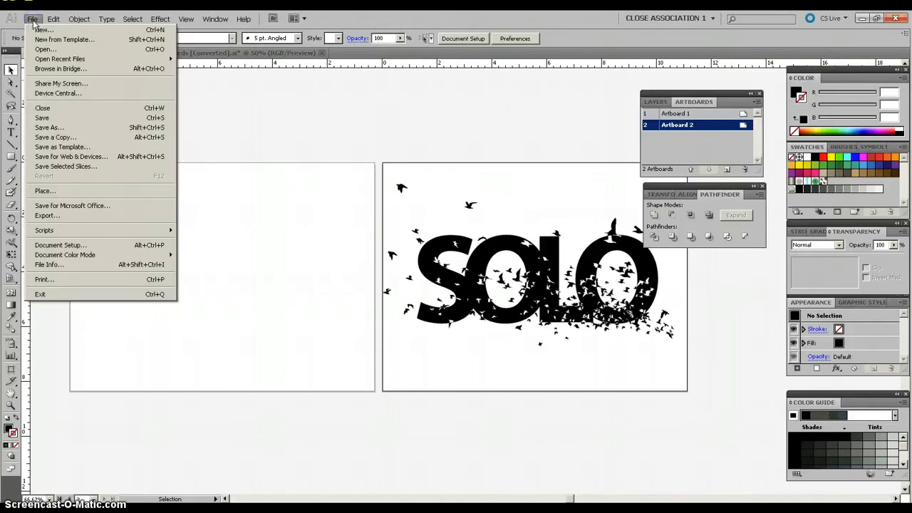
left_click(44, 192)
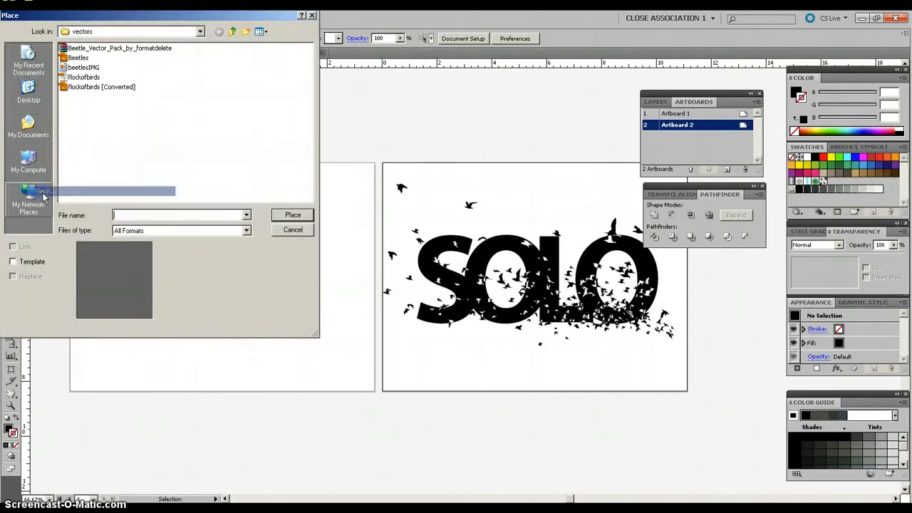
left_click(234, 32)
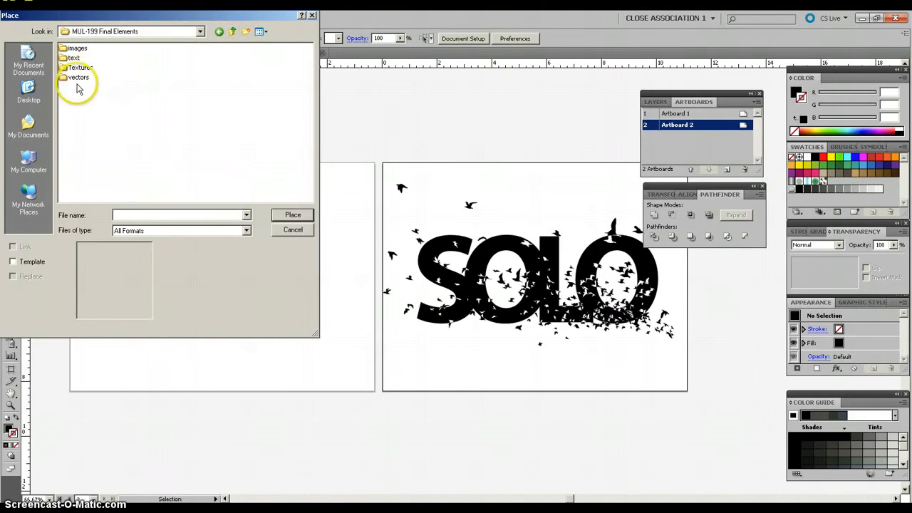
double_click(79, 51)
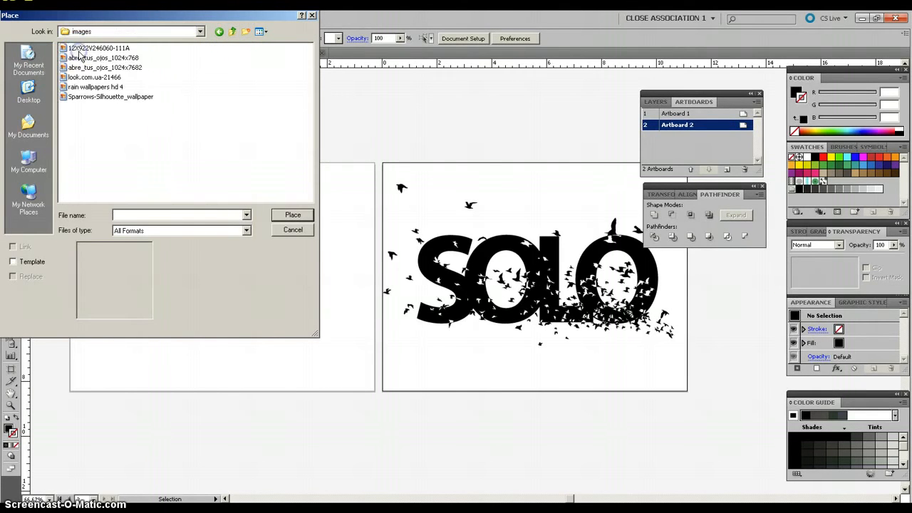
left_click(260, 31)
left_click(265, 40)
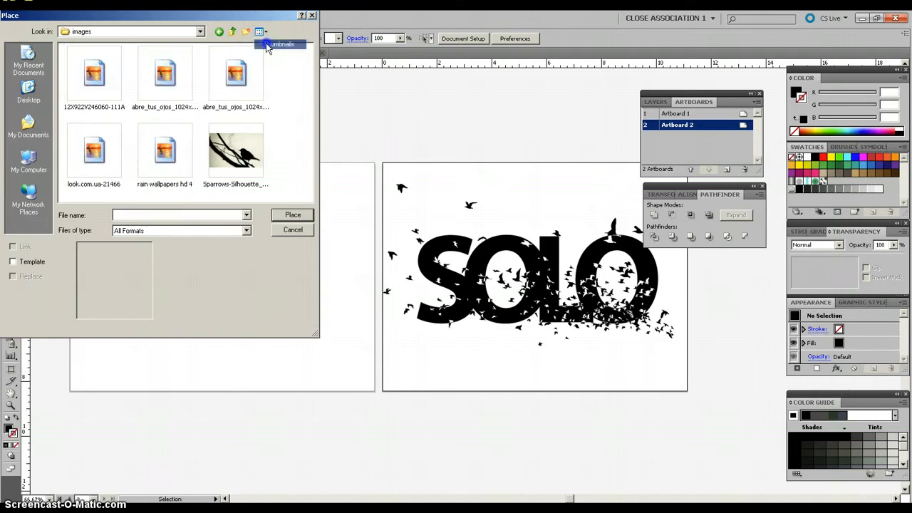
left_click(221, 89)
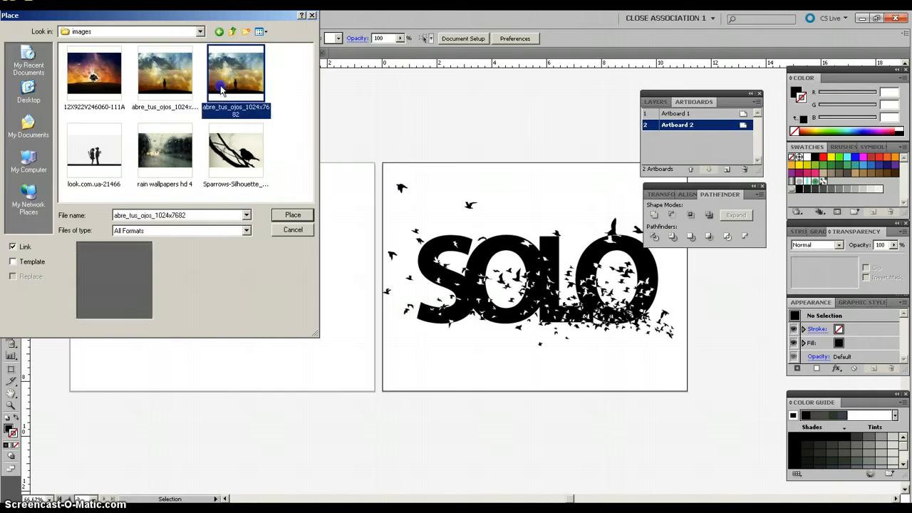
double_click(220, 89)
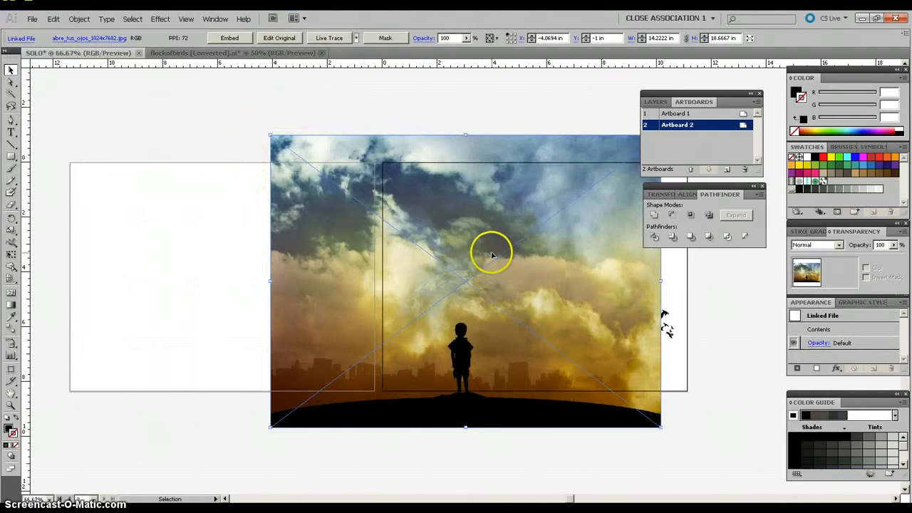
Embed the placed picture, scale it to about 10.32 by 7.74 in, and centre it on the first artboard.
left_click_drag(491, 254, 313, 238)
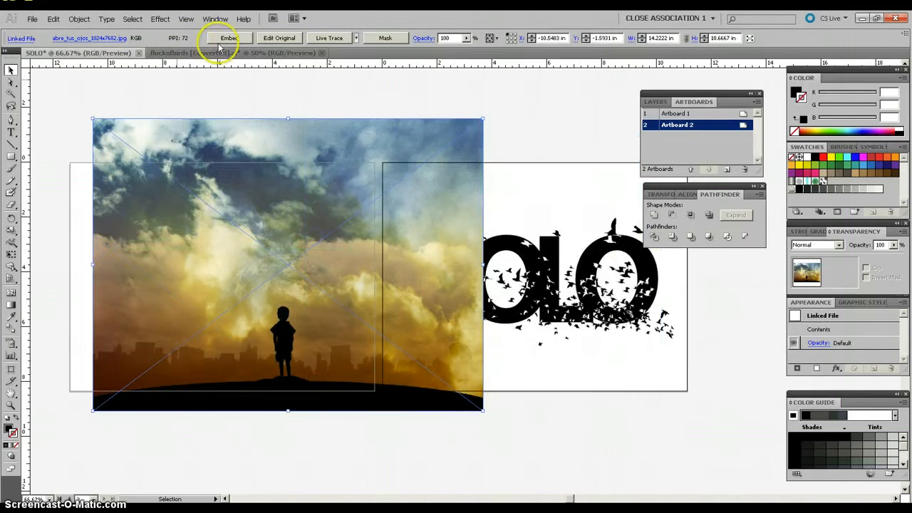
left_click(230, 39)
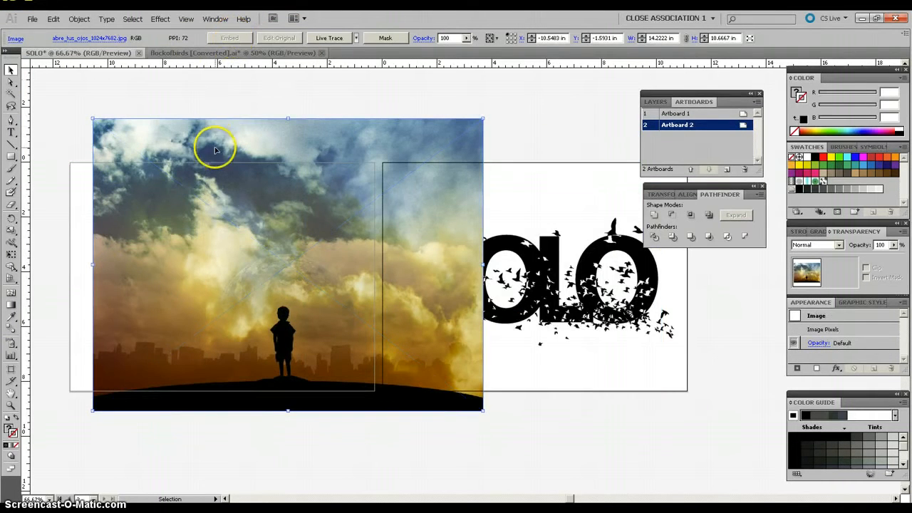
left_click_drag(288, 118, 285, 199)
left_click_drag(343, 252, 274, 223)
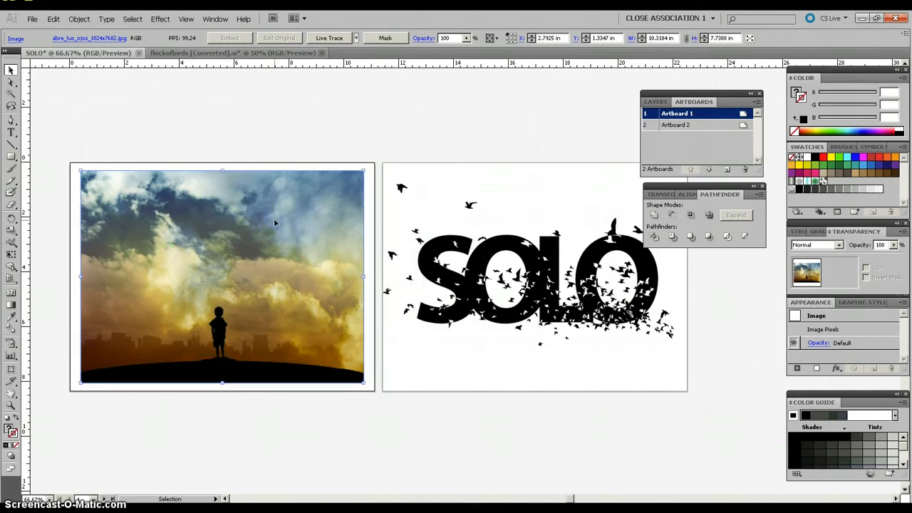
left_click(250, 125)
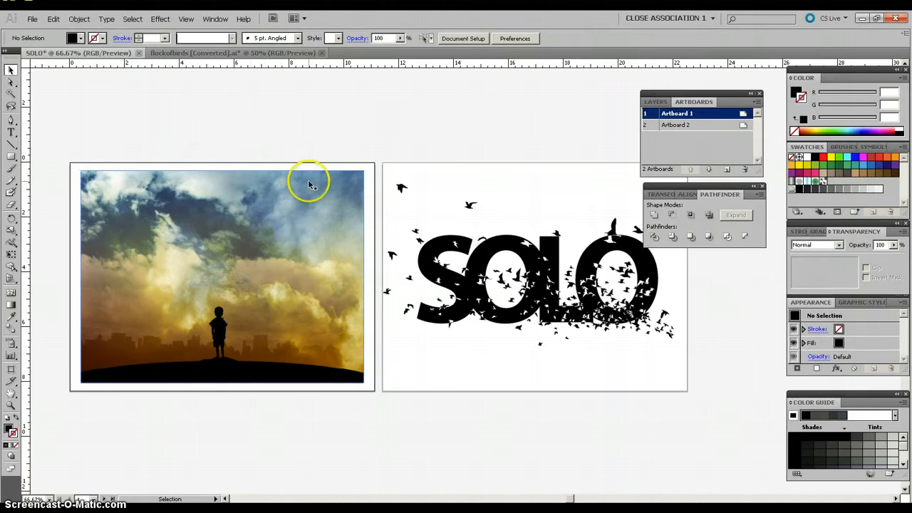
Move the SOLO compound path onto the picture on the first artboard and scale it down to roughly half size.
left_click(456, 246)
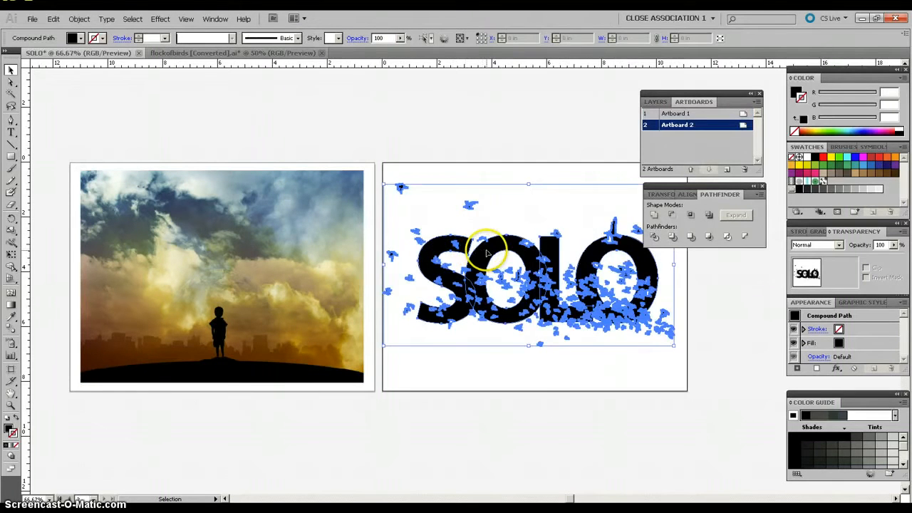
left_click_drag(487, 253, 175, 245)
left_click_drag(215, 177, 215, 253)
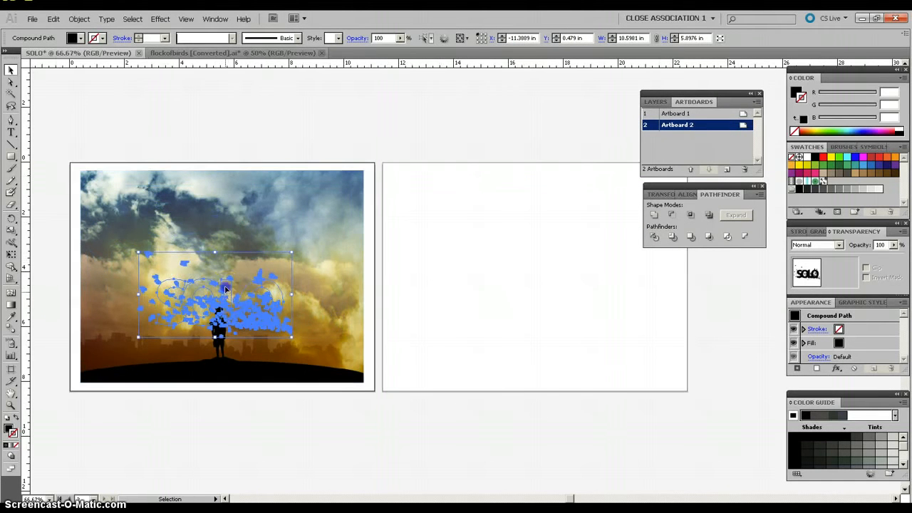
Move the SOLO compound path up above the boy's head, bring it to the front of the picture, and clear the selection.
left_click_drag(225, 289, 226, 255)
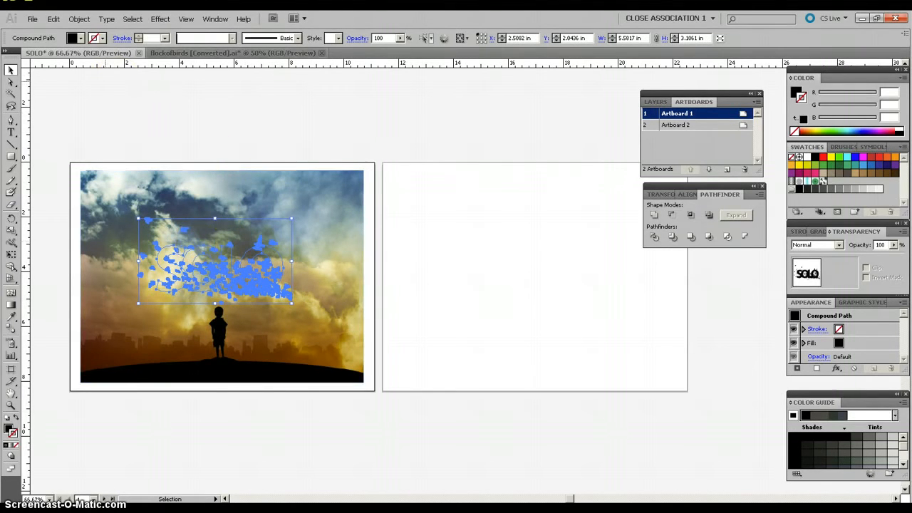
left_click(79, 19)
mouse_move(89, 39)
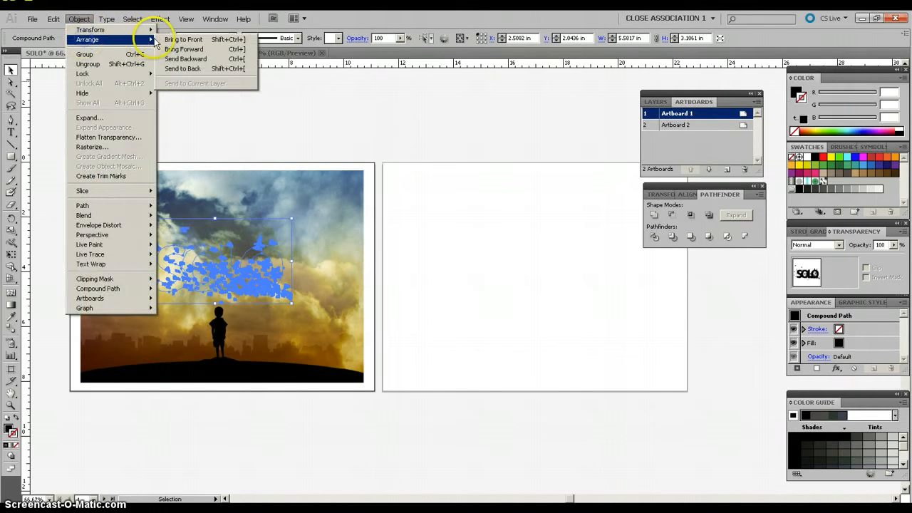
left_click(186, 39)
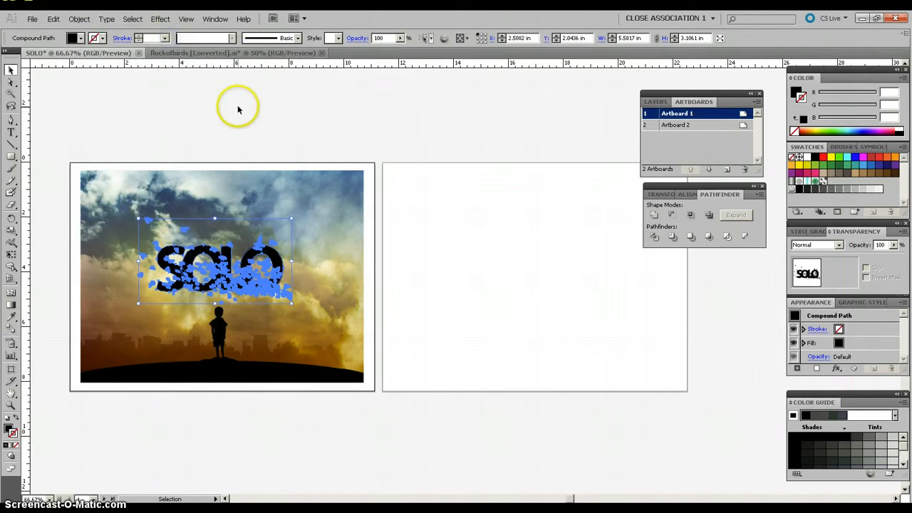
left_click(258, 145)
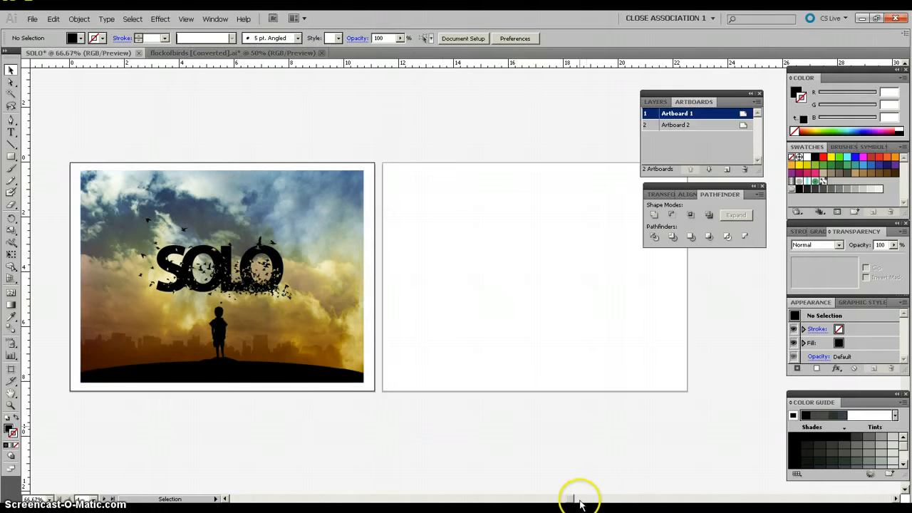
Examine the SOLO lettering and its birds against the picture at 200% and at 100%.
mouse_move(571, 502)
left_mouse_down()
mouse_move(556, 502)
mouse_move(567, 502)
left_mouse_up()
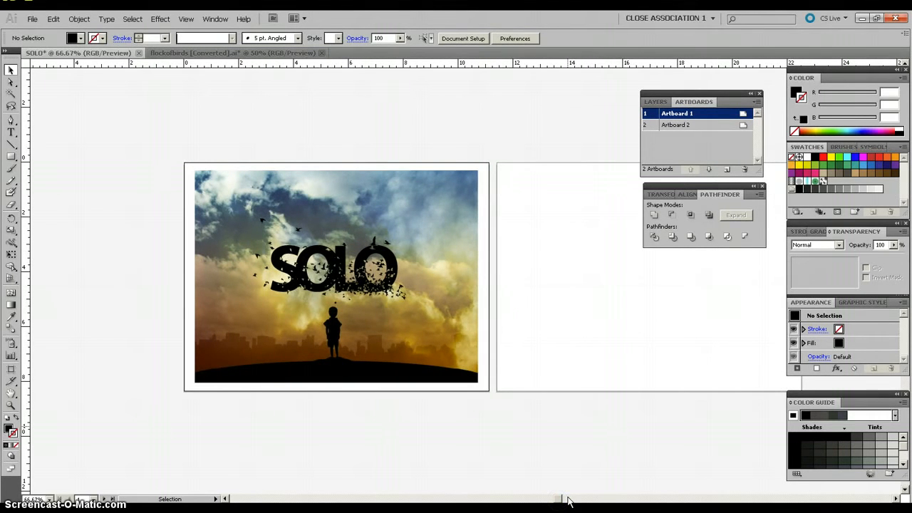
key("ctrl+=")
key("ctrl+=")
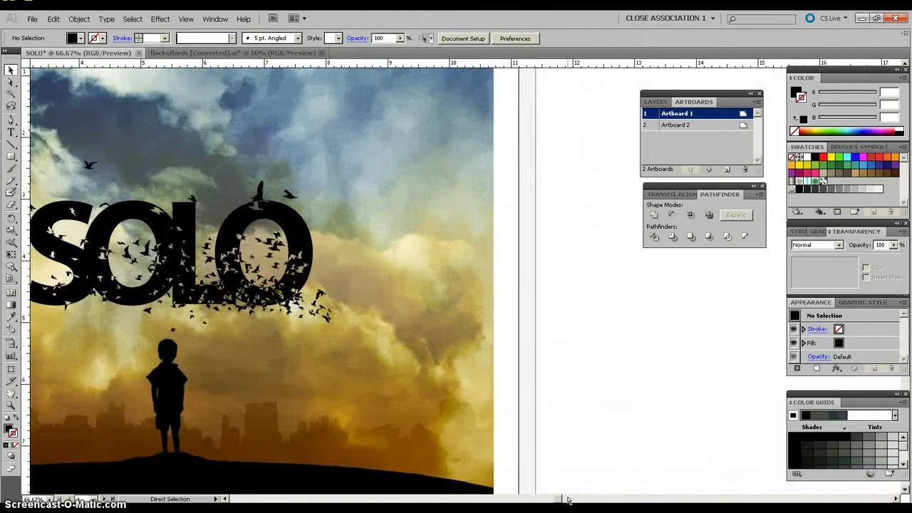
key("ctrl+=")
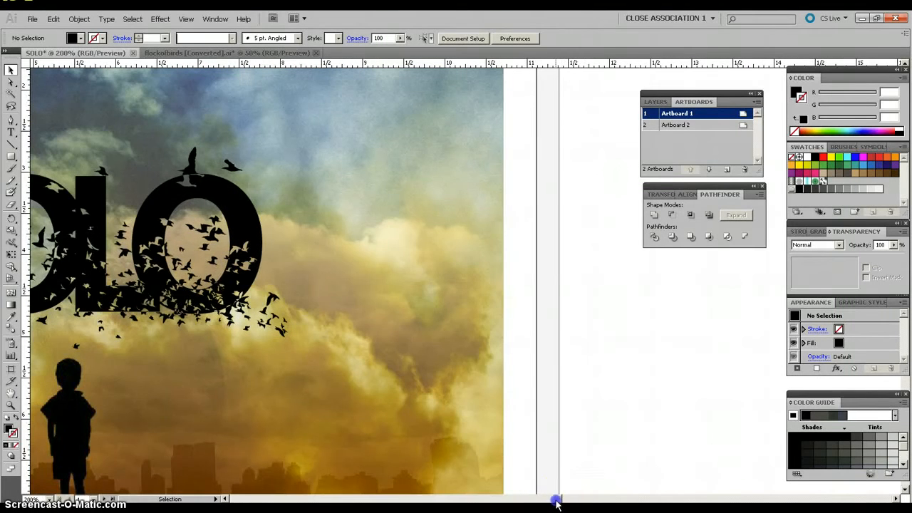
left_click_drag(556, 502, 541, 500)
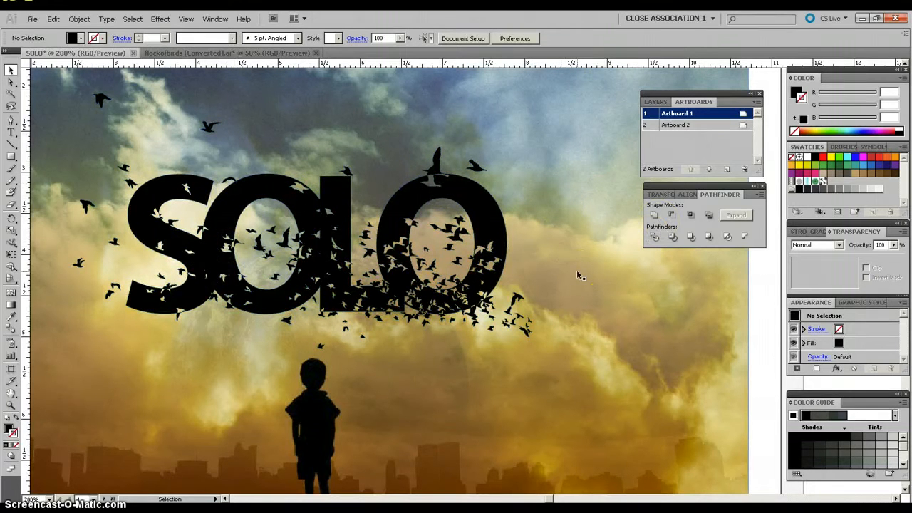
key("ctrl+minus")
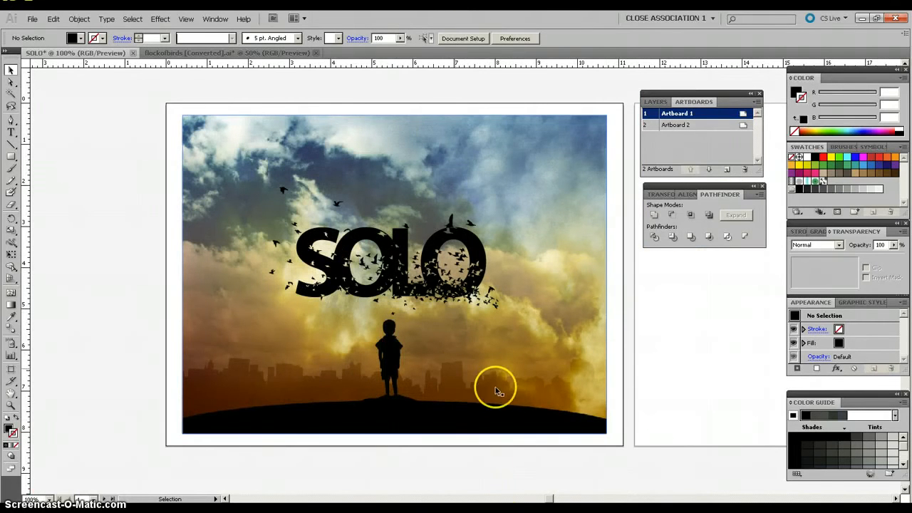
left_click_drag(550, 501, 556, 502)
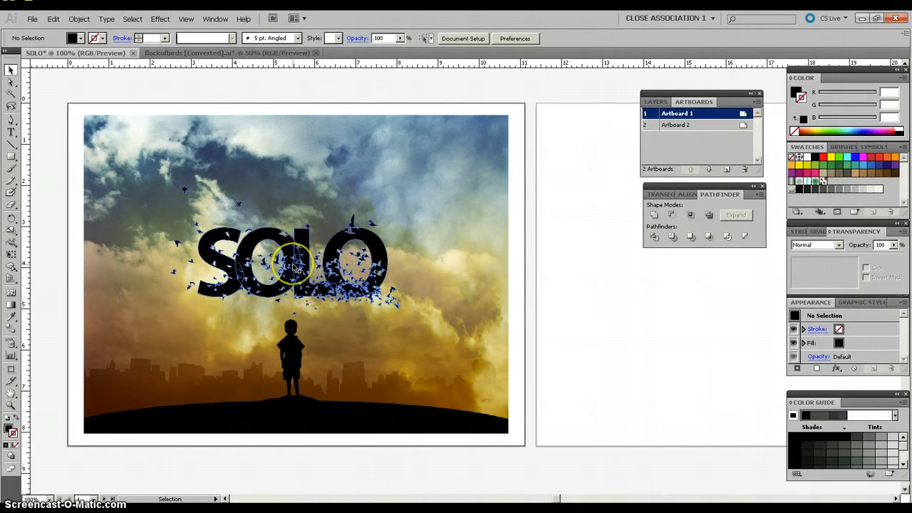
Set the blending mode of the SOLO compound path on the picture to Overlay and clear the selection.
left_click(217, 293)
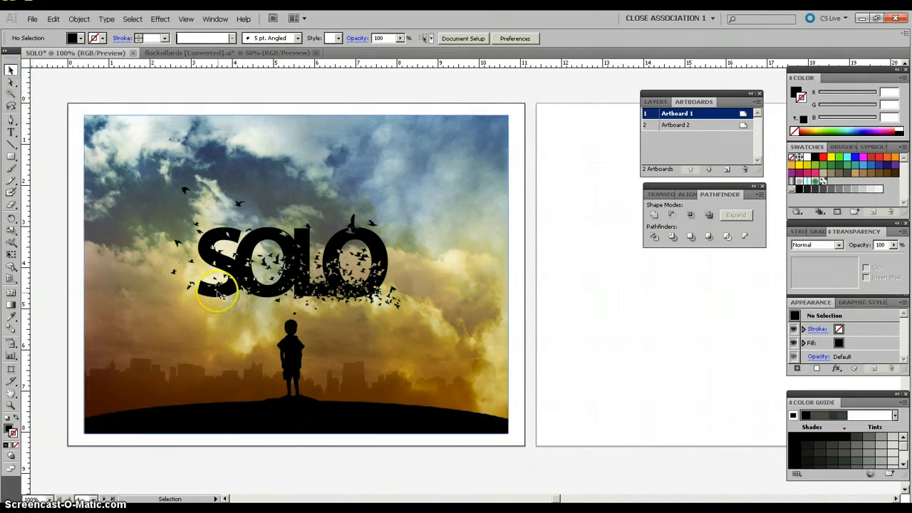
left_click(308, 284)
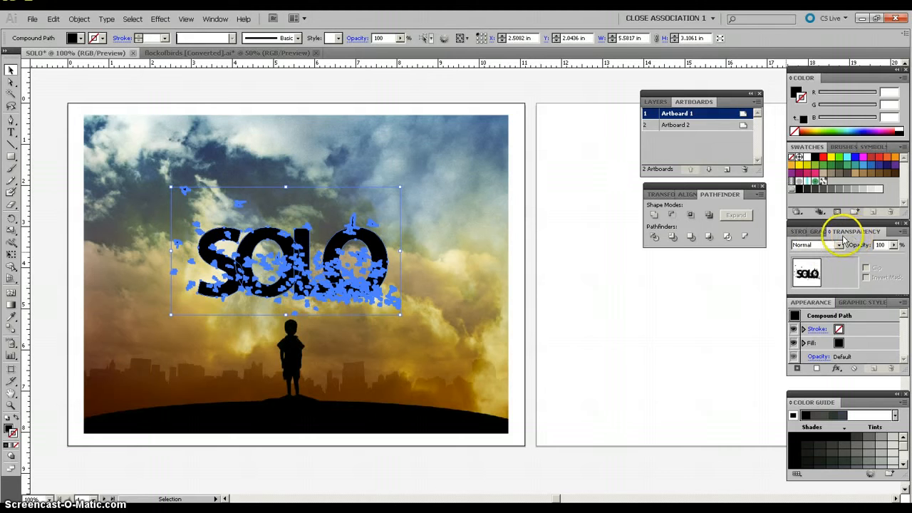
left_click(205, 20)
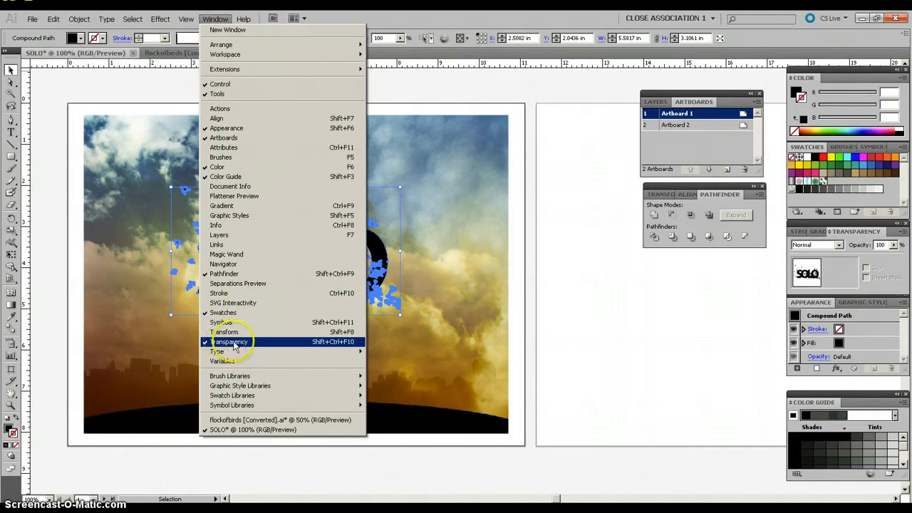
left_click(214, 19)
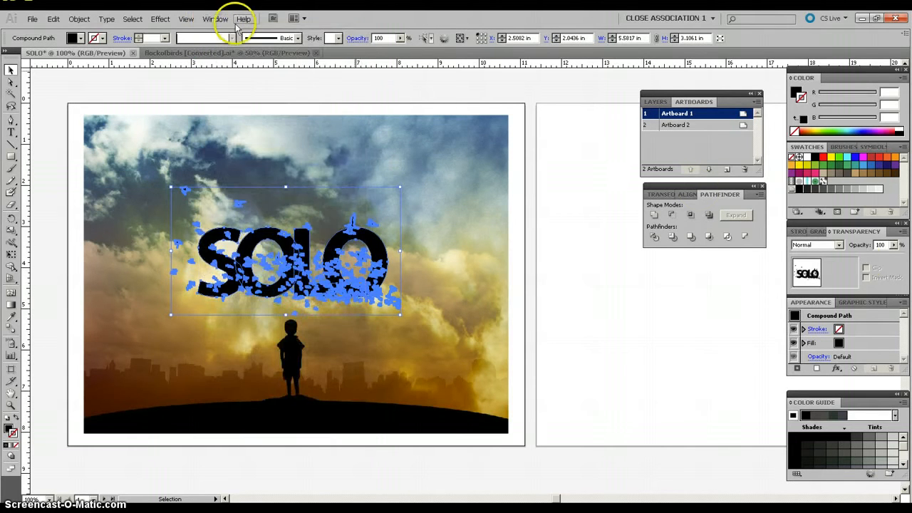
left_click(839, 246)
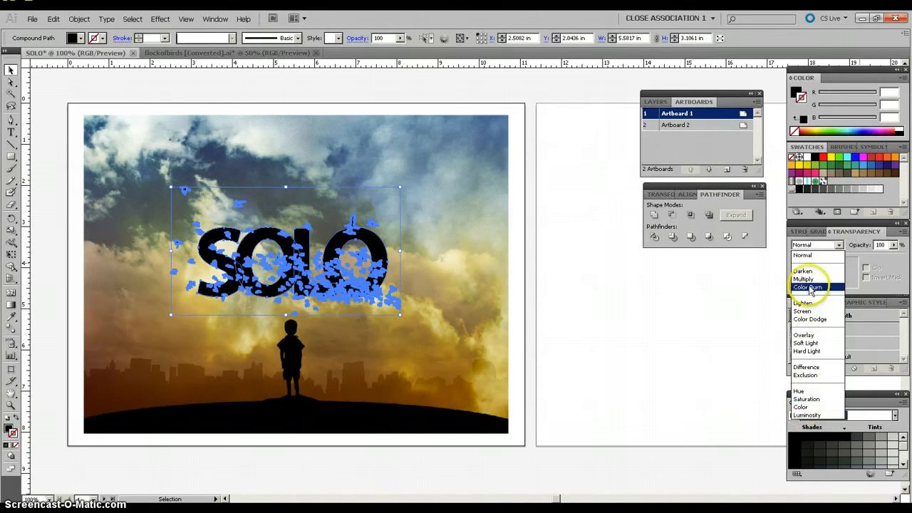
left_click(804, 335)
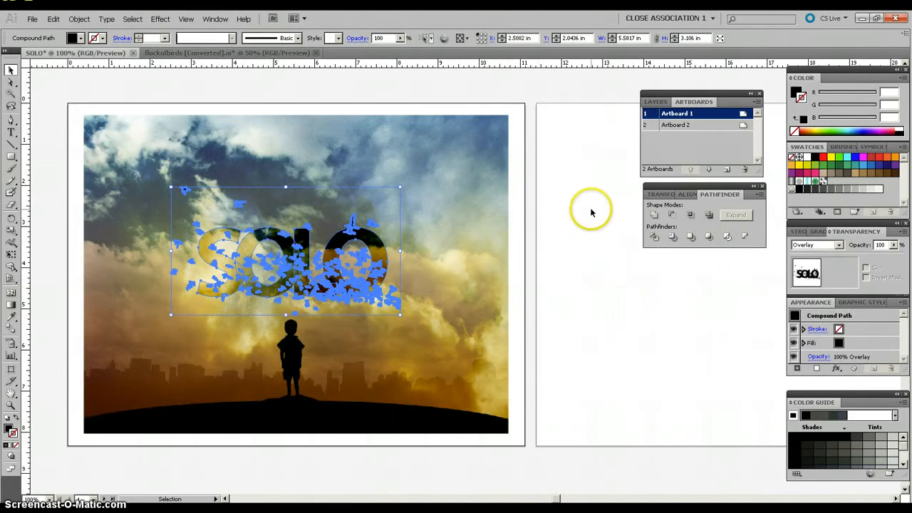
left_click(513, 146)
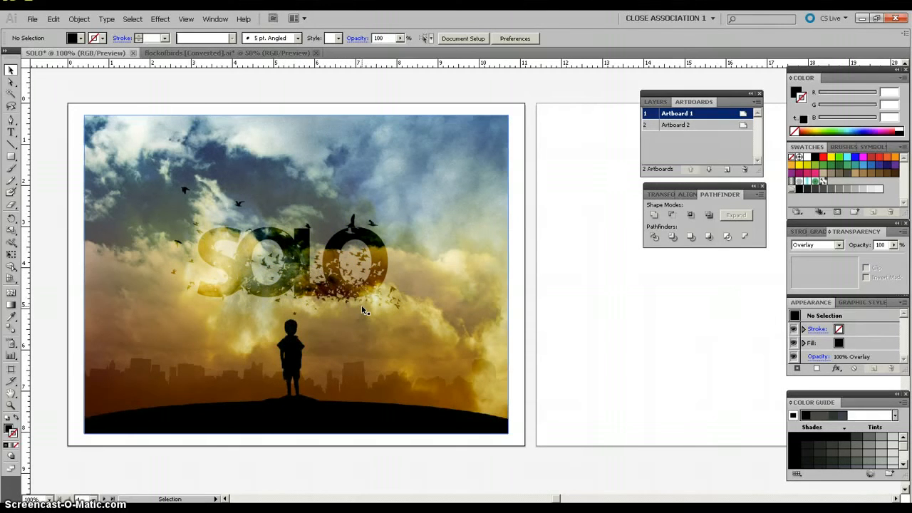
Duplicate the SOLO lettering about 11.17 in horizontally onto the second artboard, and copy the picture there behind it.
left_click(349, 291)
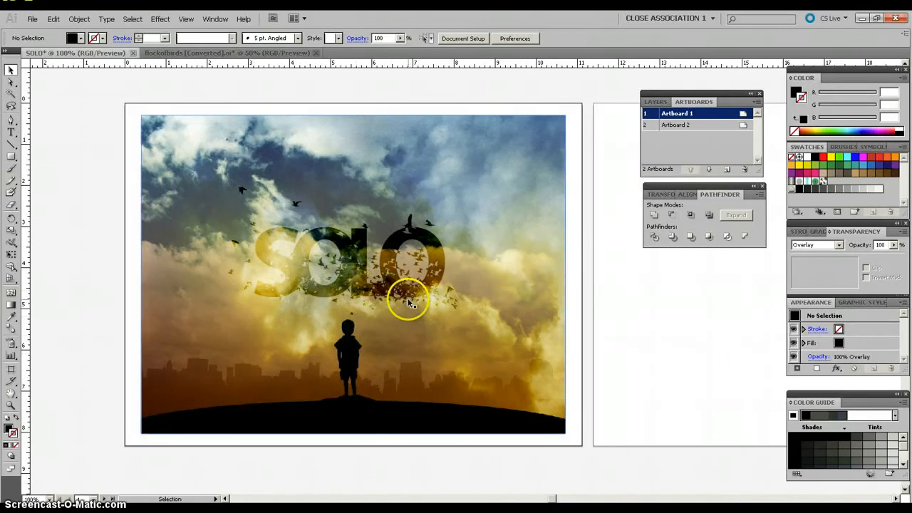
left_click(369, 275)
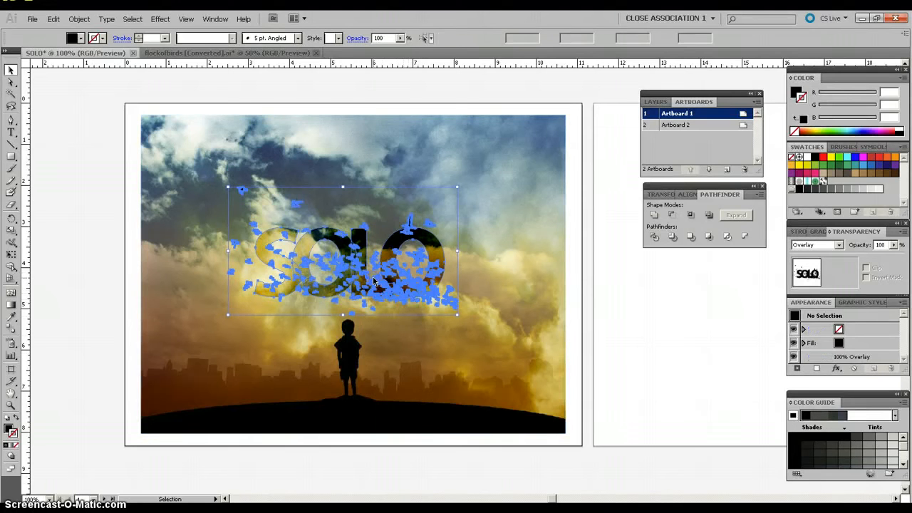
left_click_drag(554, 499, 568, 500)
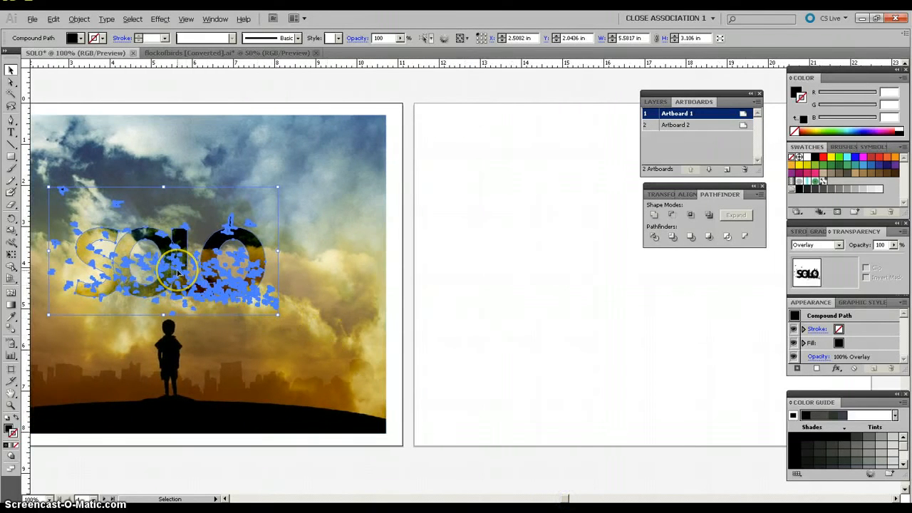
left_click_drag(178, 273, 636, 277)
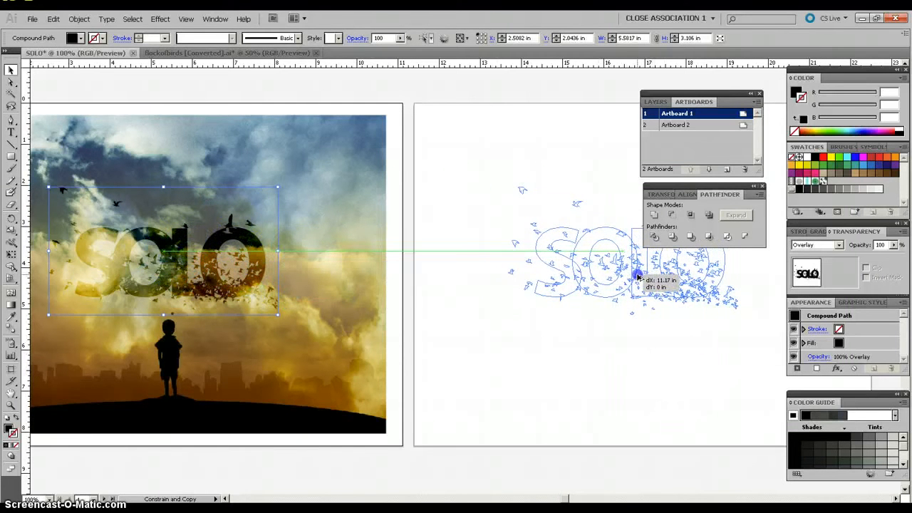
left_click_drag(636, 277, 637, 280)
left_click(655, 373)
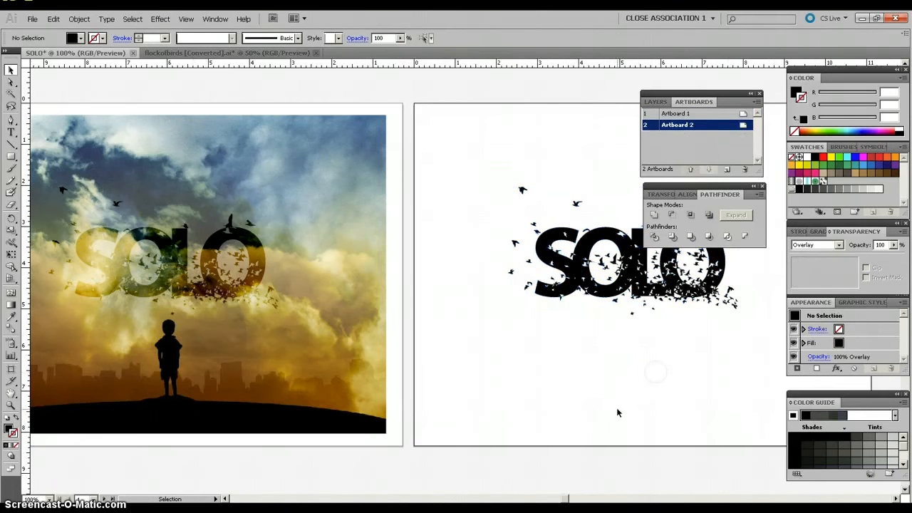
left_click(306, 302)
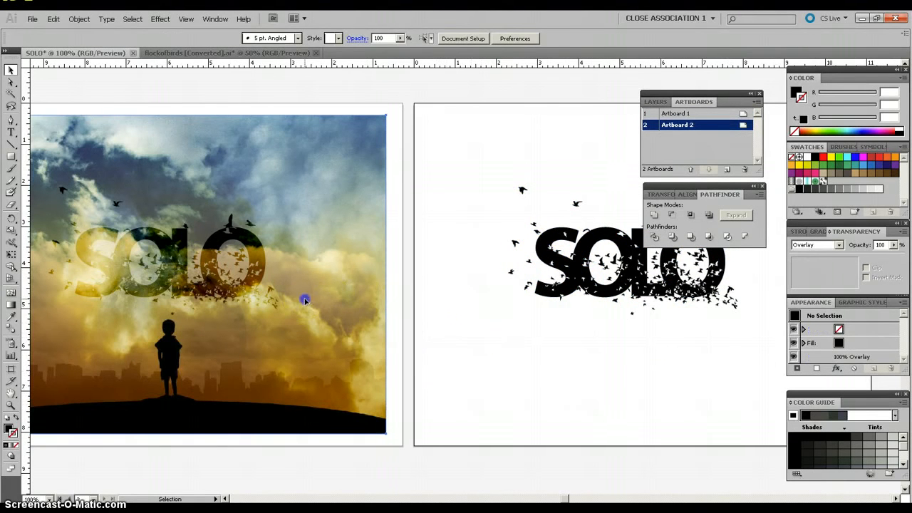
left_click_drag(305, 301, 750, 271)
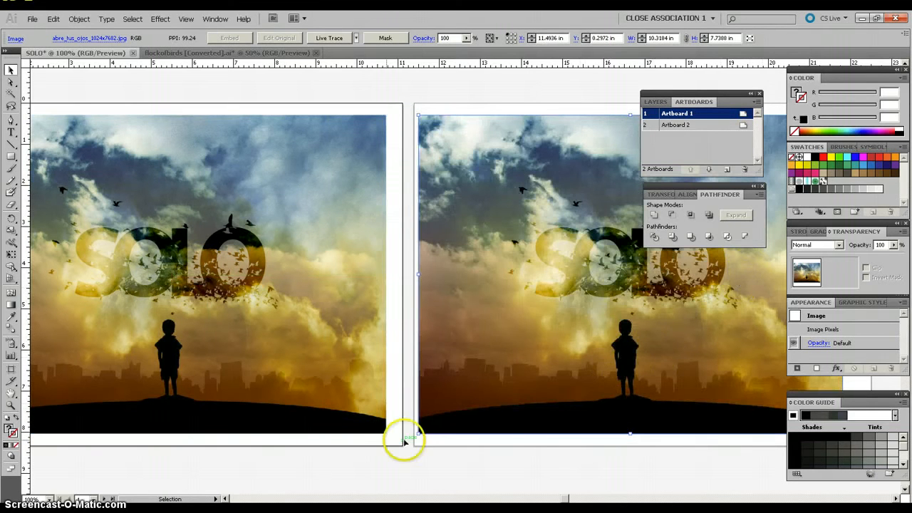
Set the blending mode of the SOLO lettering on the second artboard back to Normal and clear the selection.
left_click(577, 278)
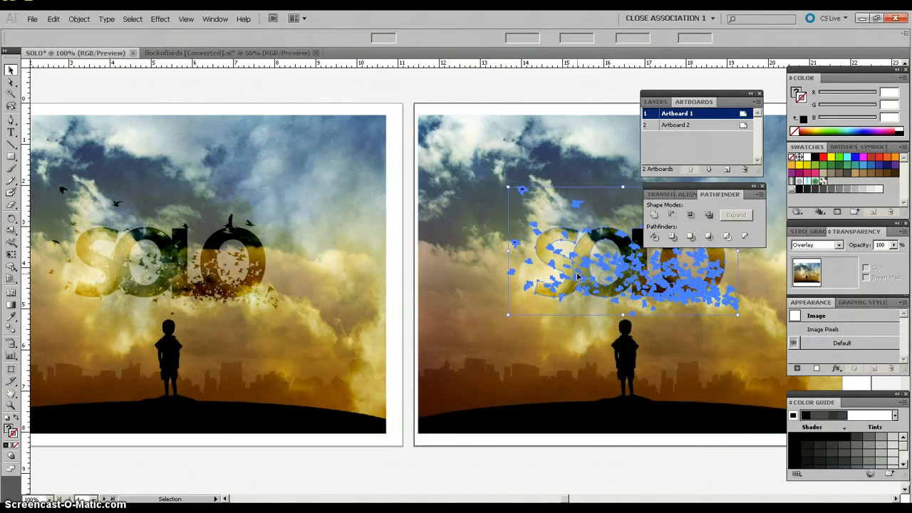
left_click(839, 246)
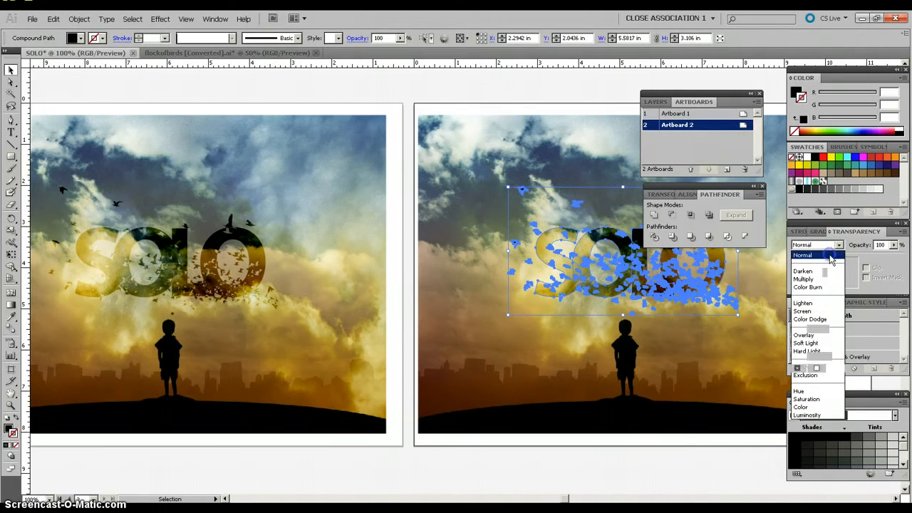
left_click(829, 257)
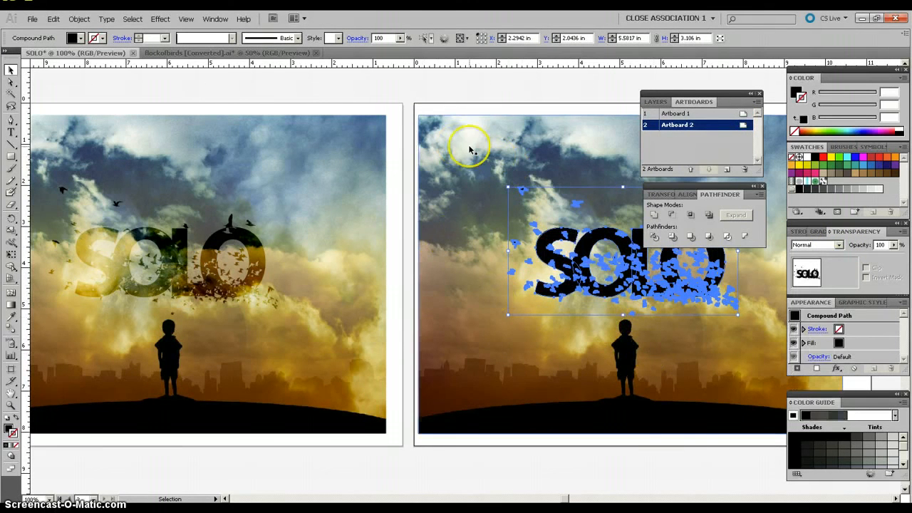
left_click(431, 92)
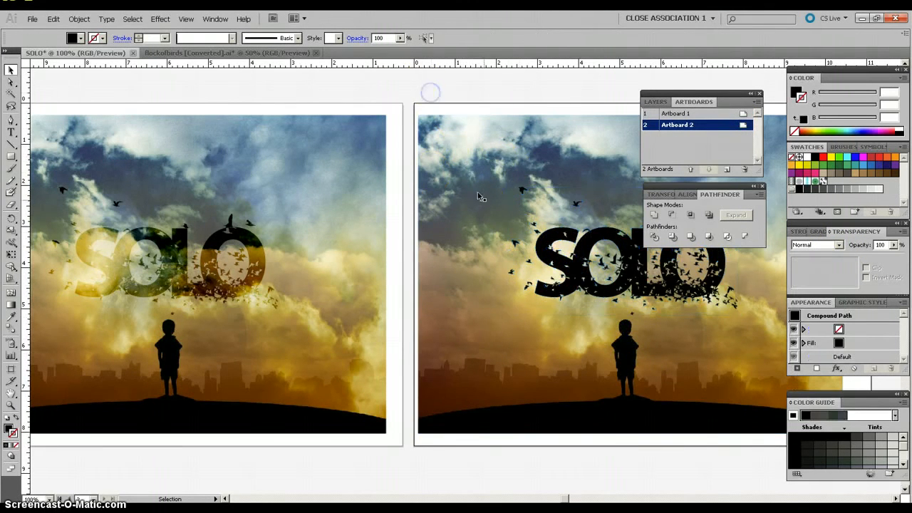
Make a clipping mask from the picture and the SOLO lettering on the second artboard, accepting the complex mask, and deselect it.
left_click(465, 217)
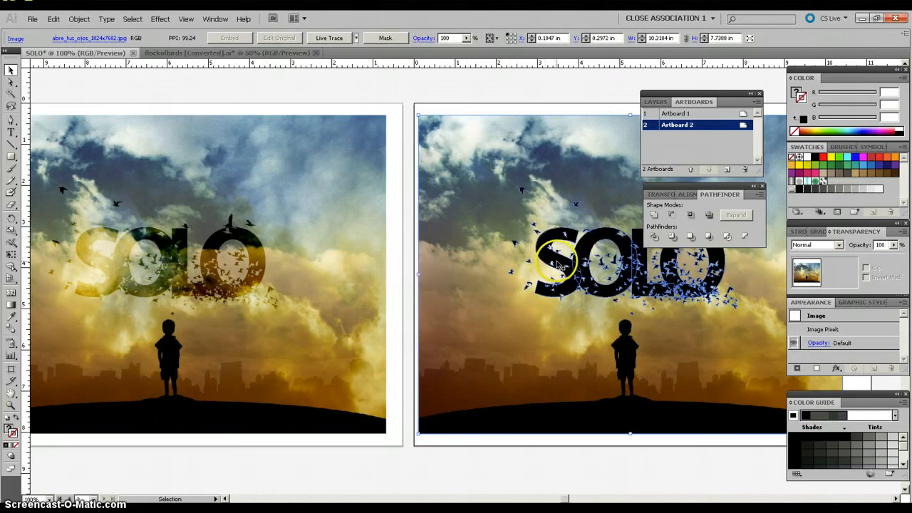
left_click(509, 244, "shift")
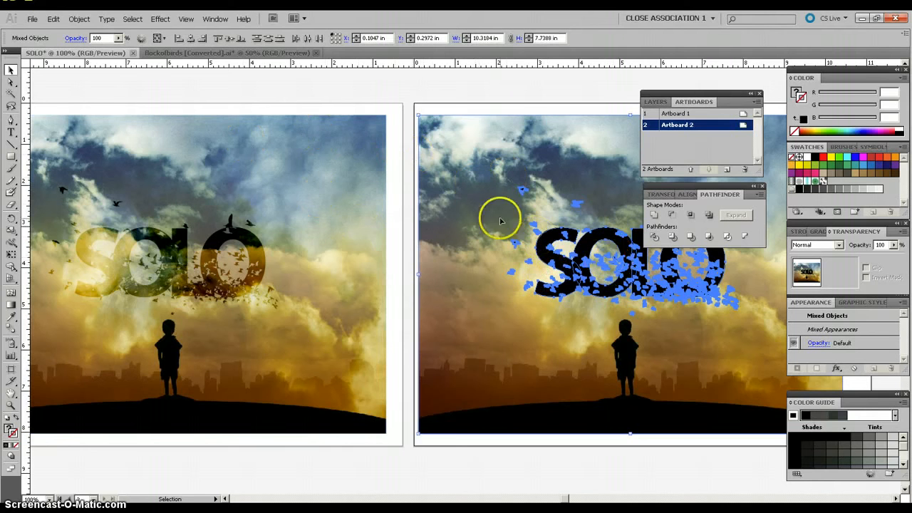
left_click(77, 19)
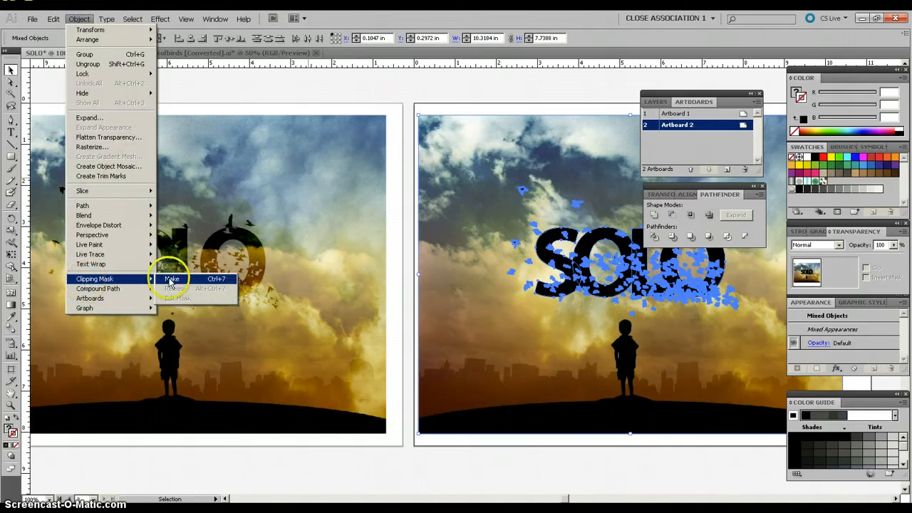
left_click(171, 279)
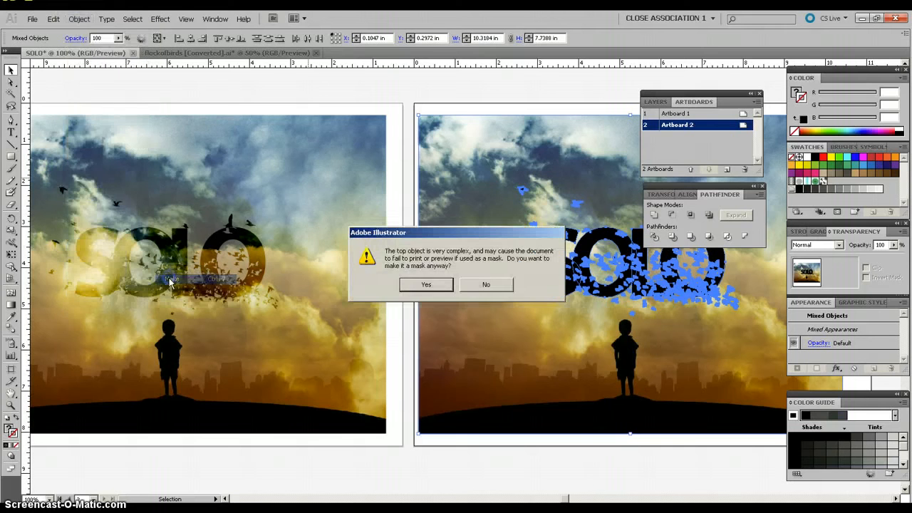
left_click(442, 285)
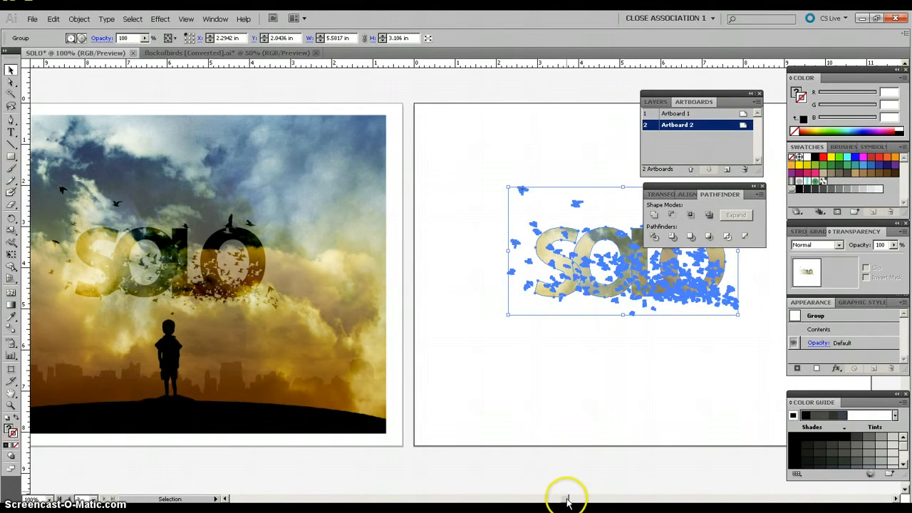
left_click_drag(566, 503, 580, 499)
left_click(529, 397)
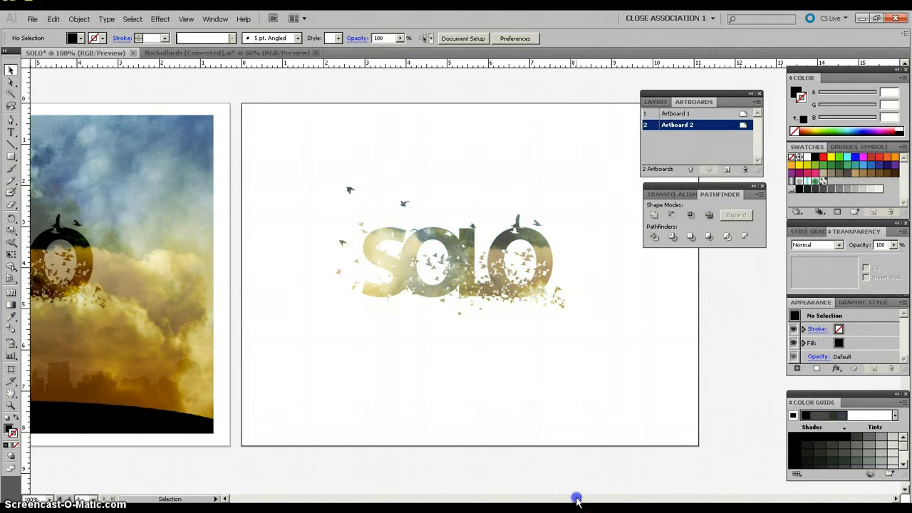
mouse_move(576, 499)
left_mouse_down()
mouse_move(556, 498)
mouse_move(580, 498)
left_mouse_up()
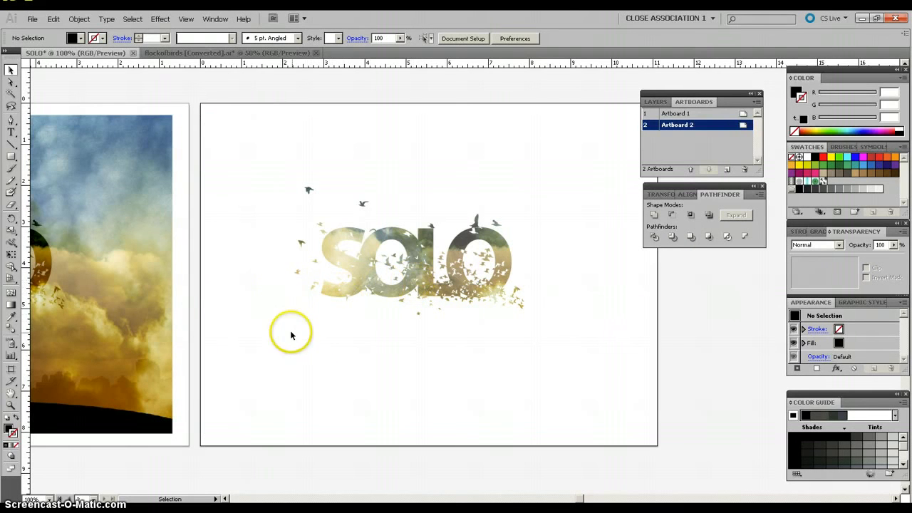
Inside the second artboard's clipping group, scale the picture to about 6.37 by 4.78 in, place the boy over the L, and exit isolation.
double_click(420, 277)
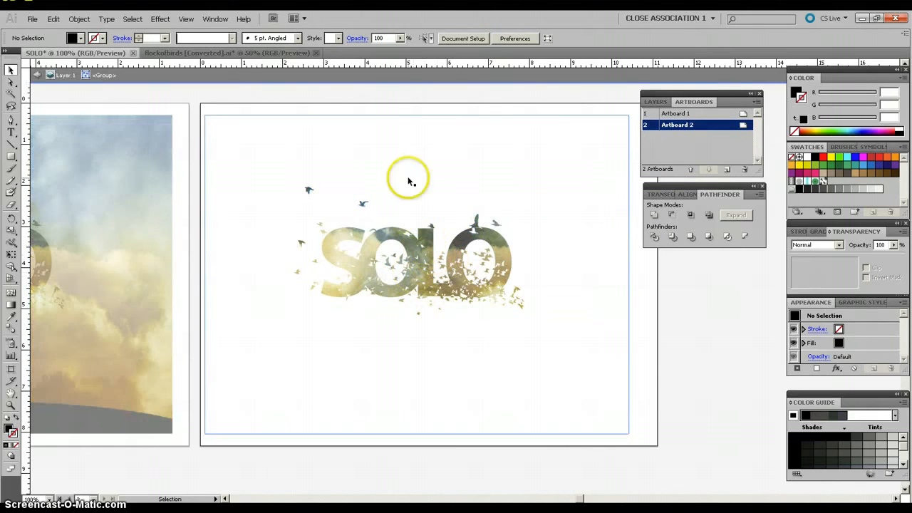
left_click(414, 136)
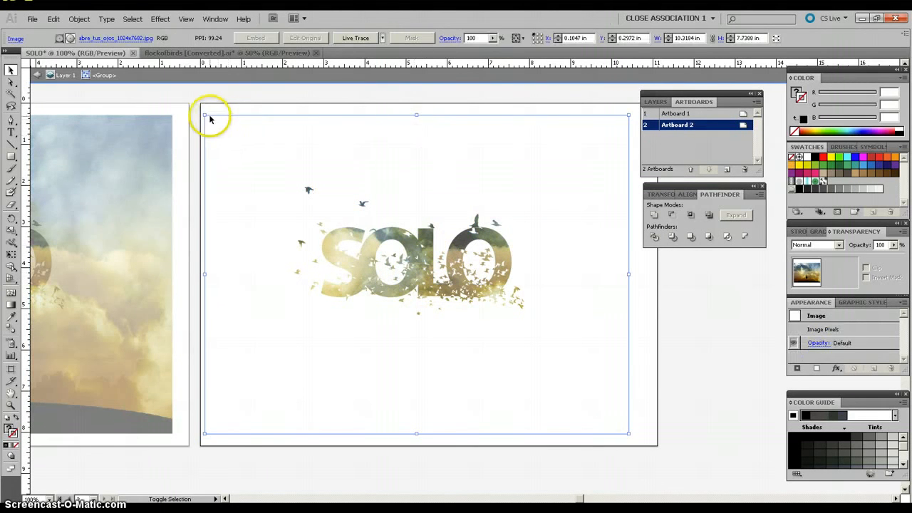
left_click_drag(207, 117, 277, 171)
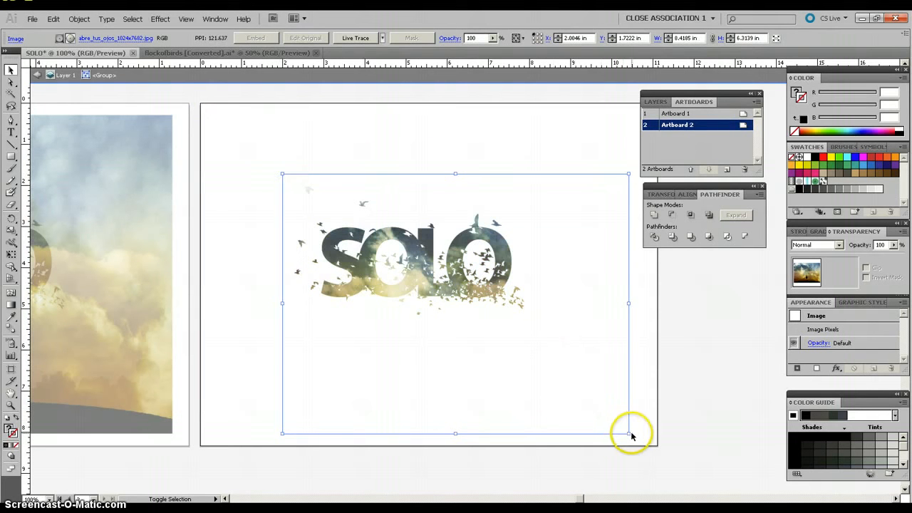
left_click_drag(629, 433, 545, 370)
left_click_drag(517, 331, 523, 312)
left_click_drag(463, 330, 490, 311)
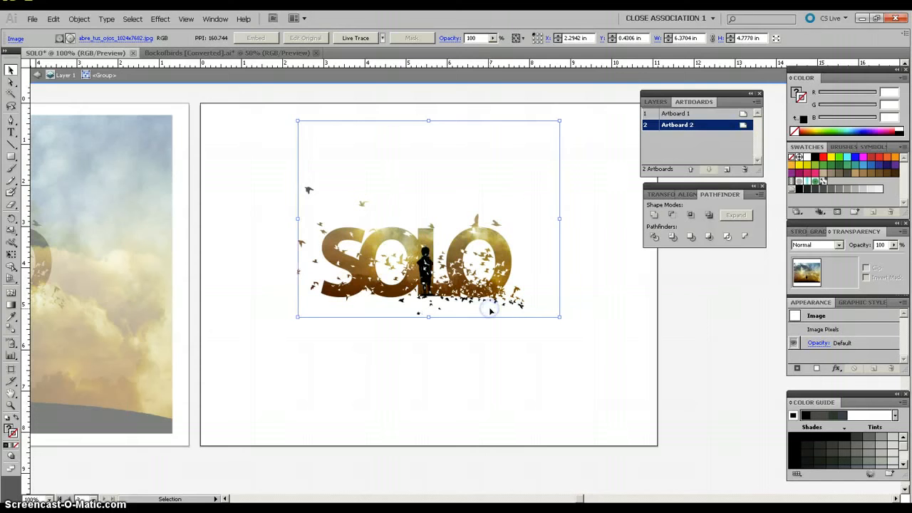
left_click(398, 370)
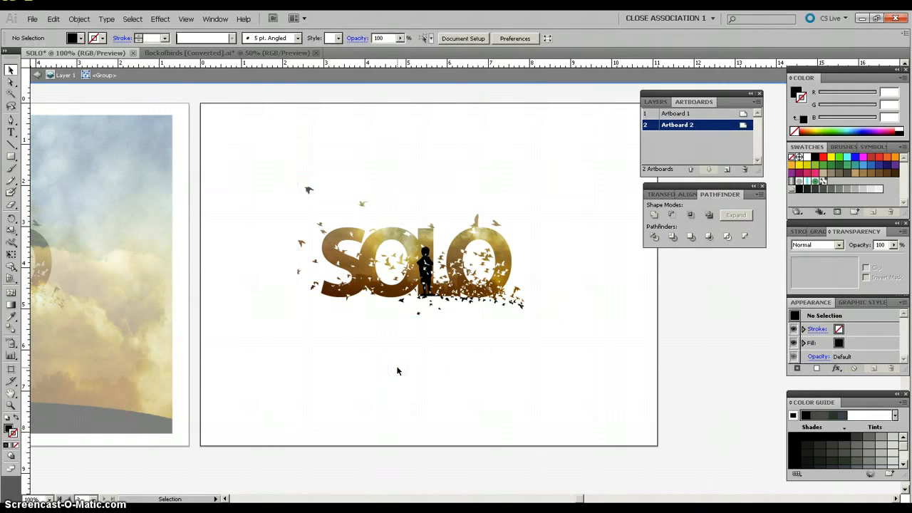
double_click(265, 377)
Enlarge the masked SOLO lettering to about 7.64 by 4.25 in, centre it on the second artboard, widen it slightly and deselect it.
left_click_drag(546, 183, 270, 350)
left_click_drag(522, 315, 607, 411)
left_click_drag(475, 305, 441, 288)
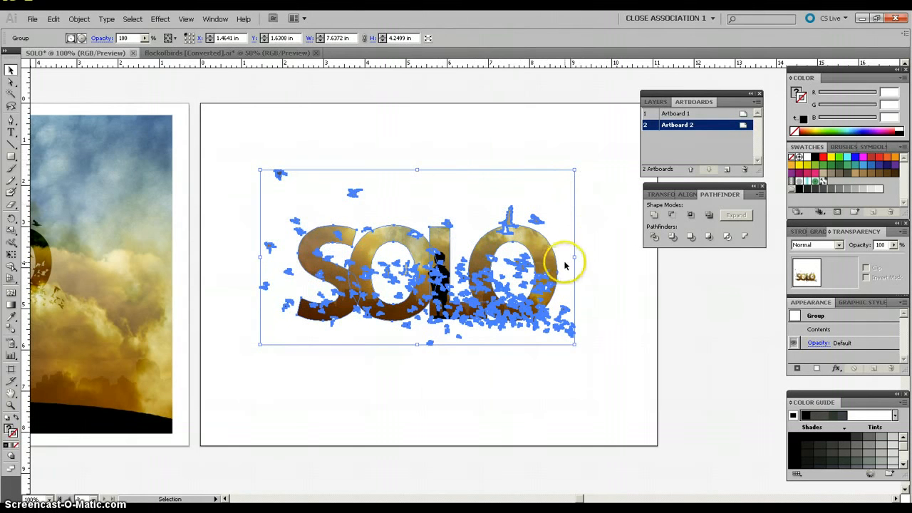
left_click_drag(574, 256, 586, 257)
left_click(445, 134)
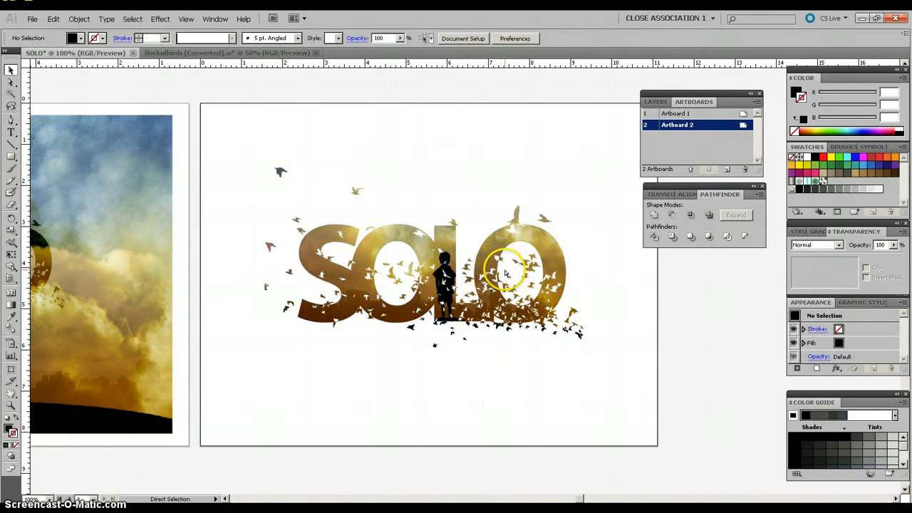
key("ctrl+minus")
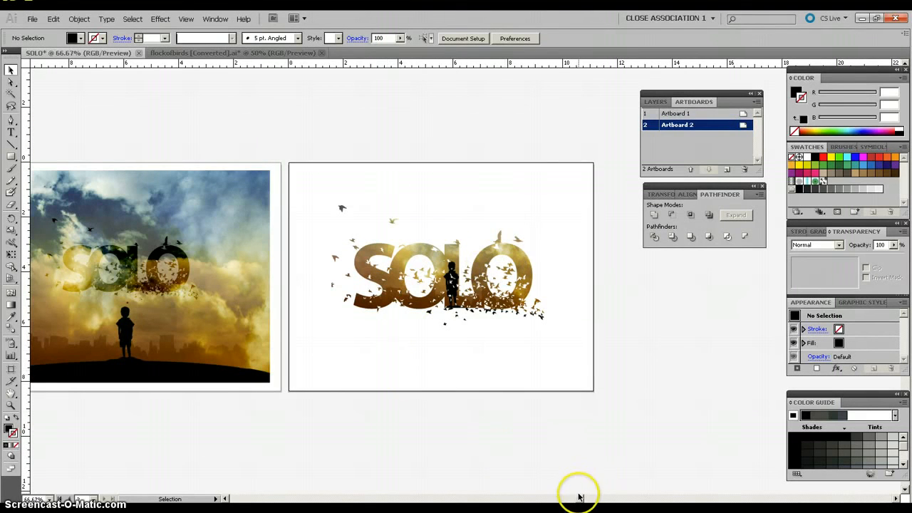
left_click_drag(577, 499, 572, 503)
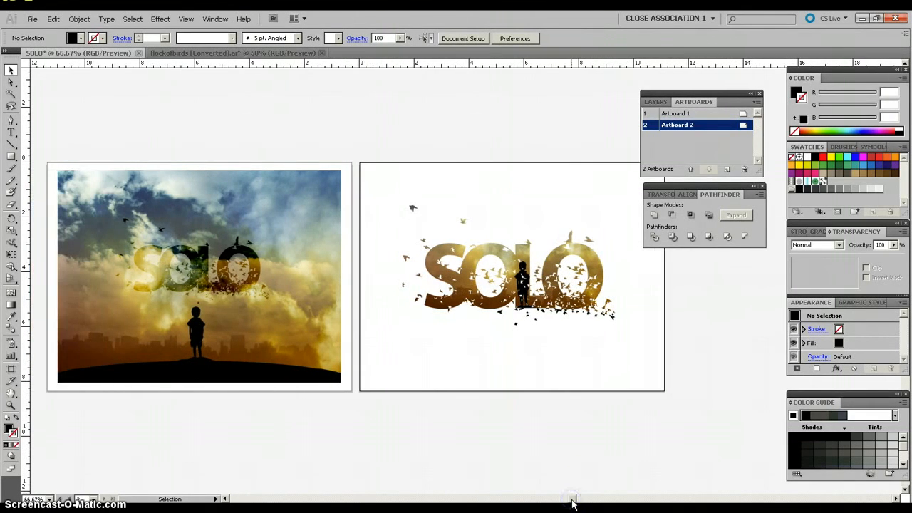